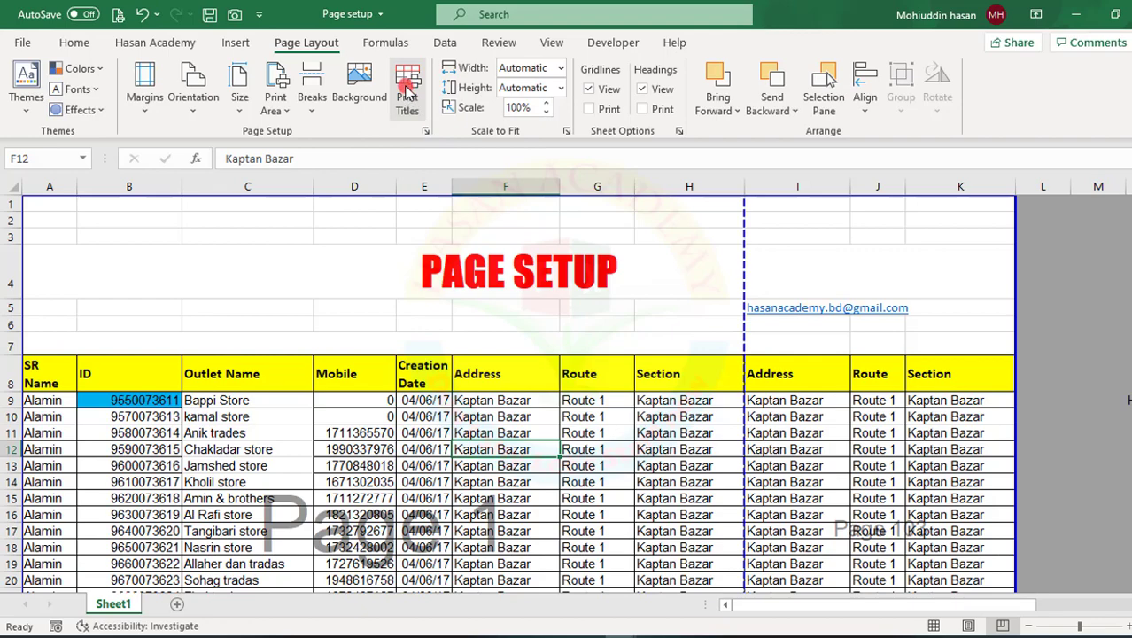
Look over the print title options on the Page Setup dialog's sheet settings and close the dialog without changes
left_click(407, 88)
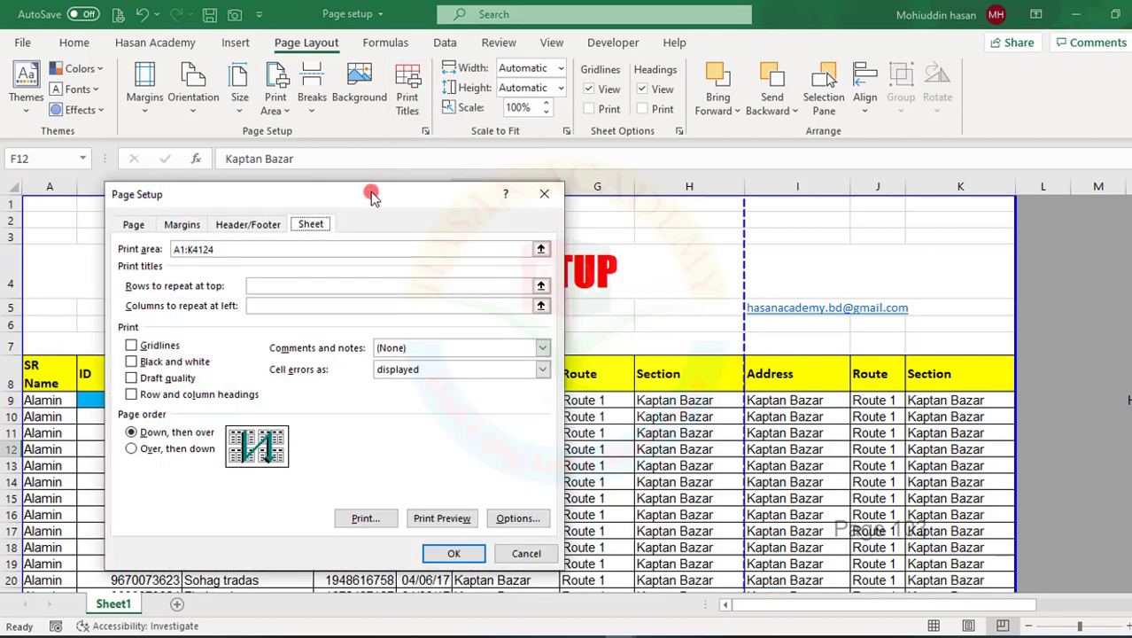
left_click_drag(372, 195, 679, 134)
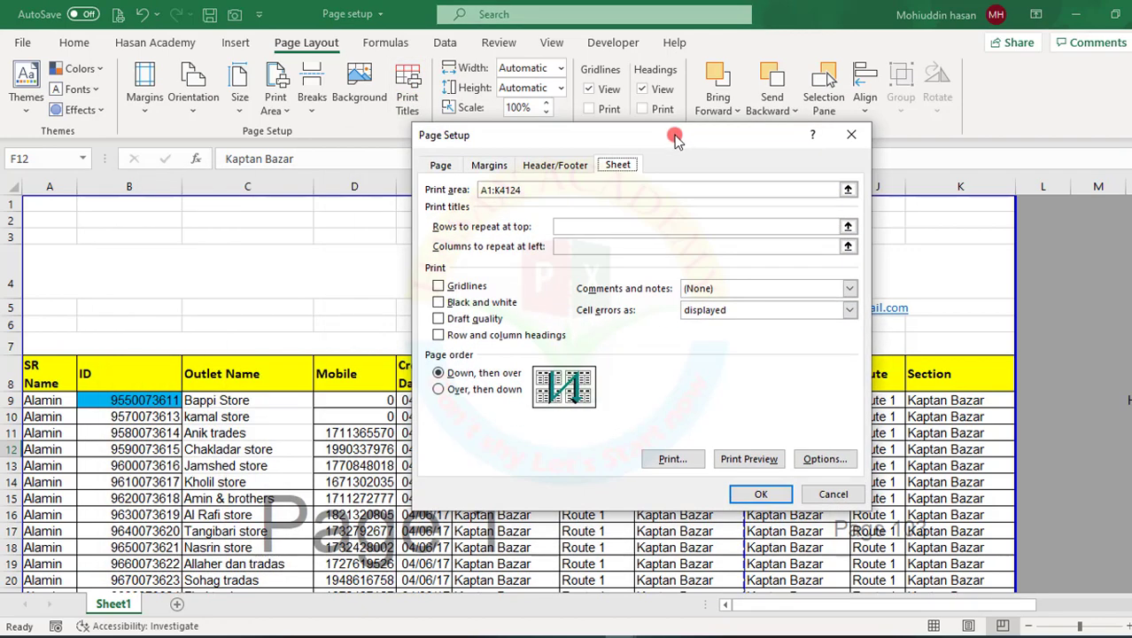
left_click_drag(547, 140, 412, 193)
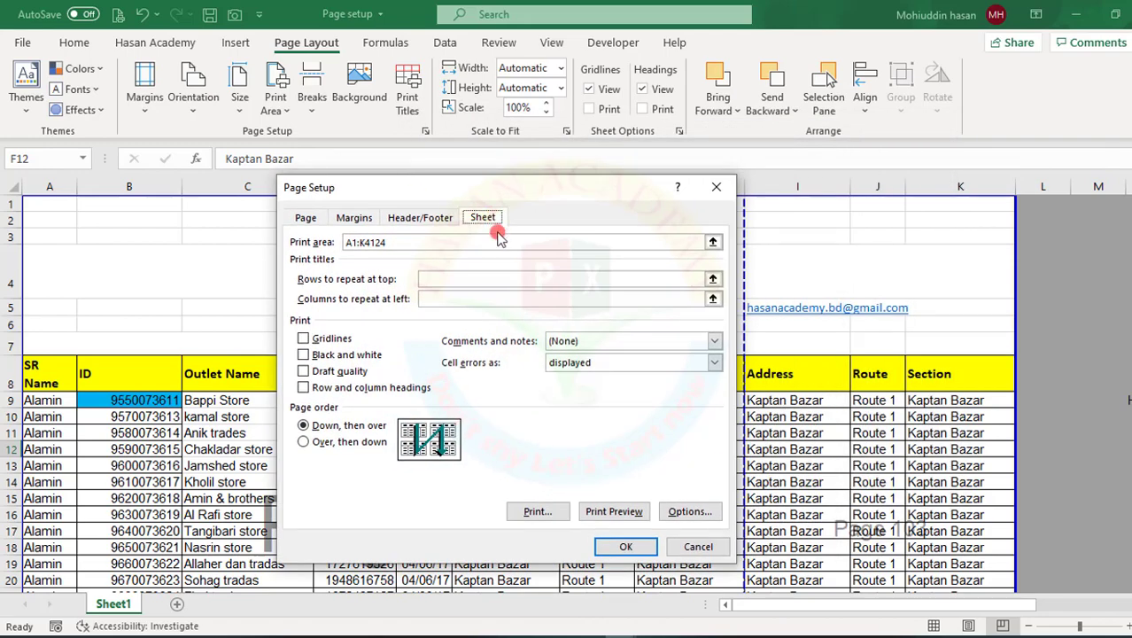
left_click(481, 218)
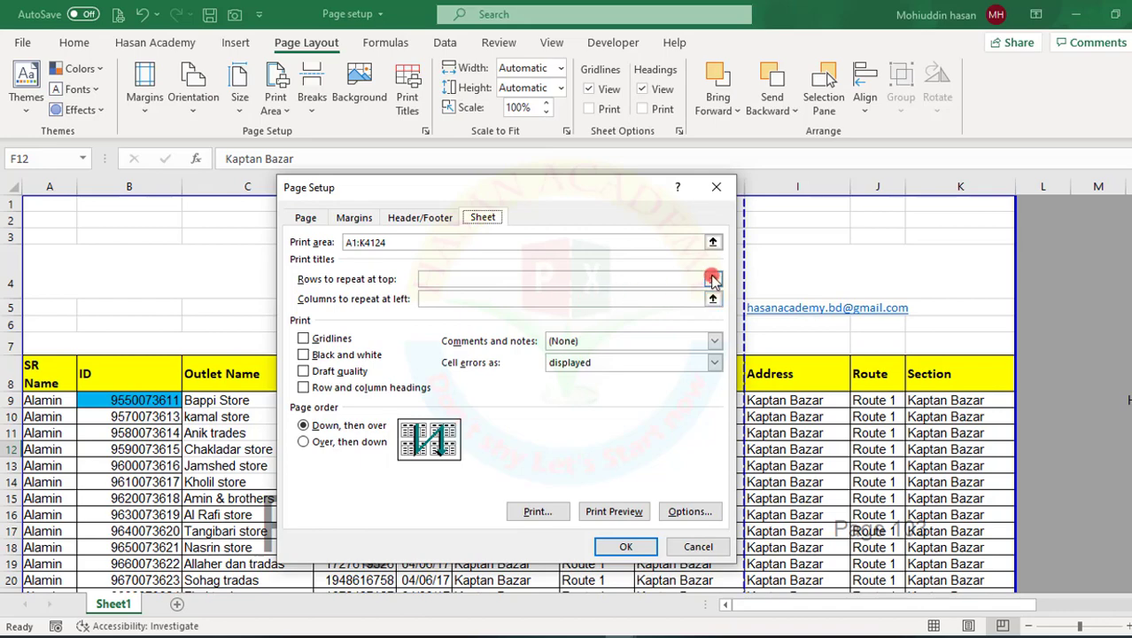
left_click(696, 547)
Move the vertical page break after column H to the print area's edge after column K
left_click(276, 400)
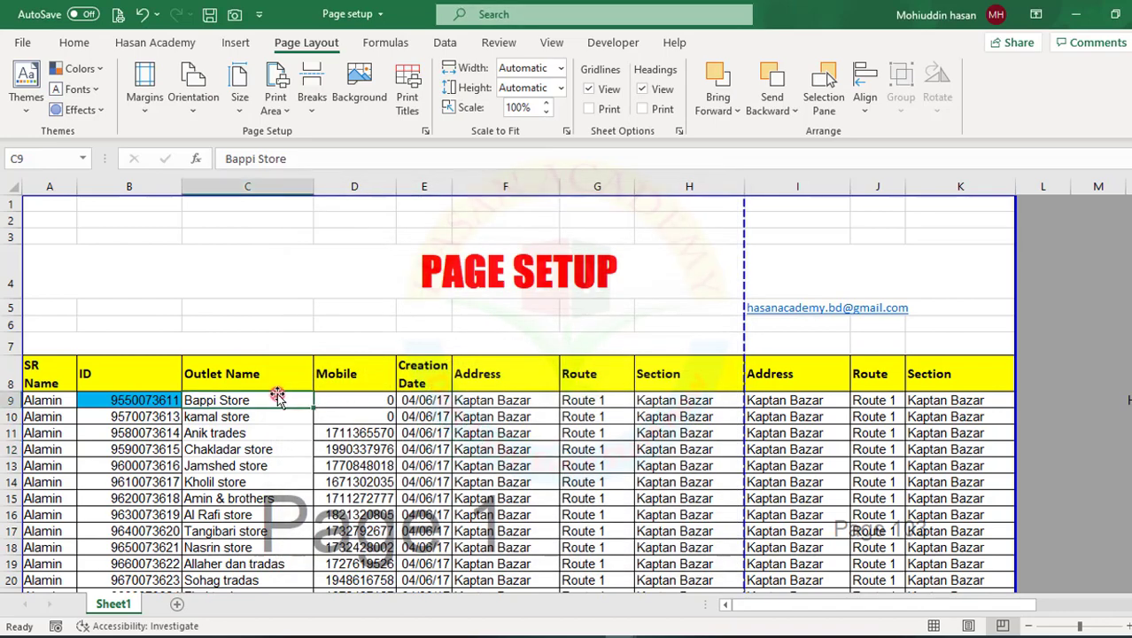
left_click_drag(744, 254, 1014, 265)
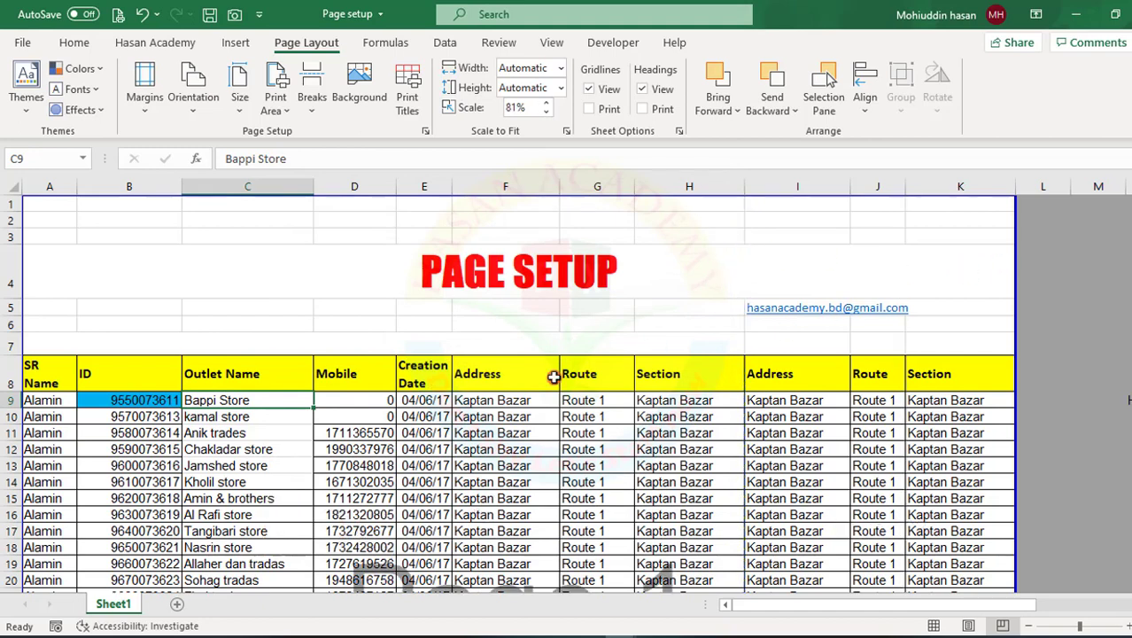
Compare pages 1 and 2 in the print preview for the table header row and return to the sheet
key("ctrl+p")
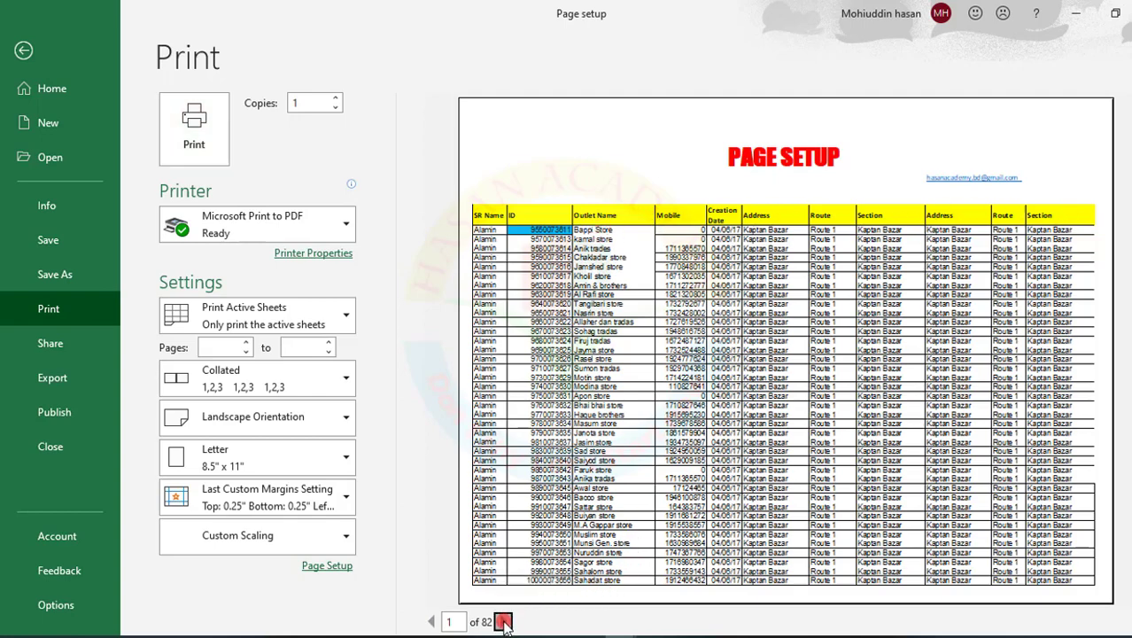
left_click(504, 621)
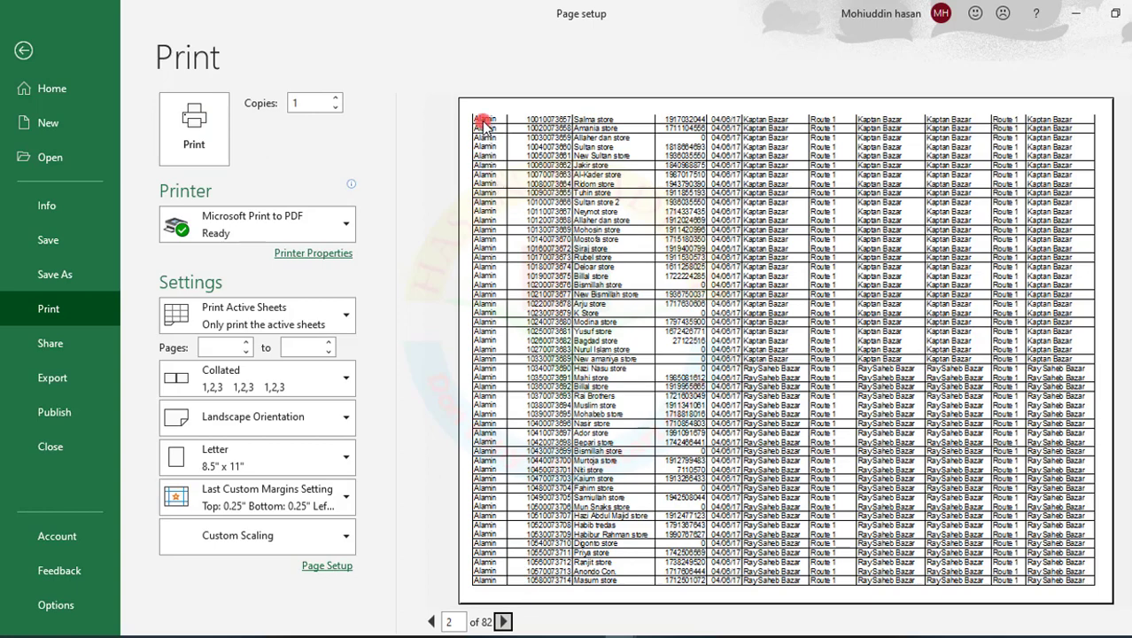
left_click(429, 622)
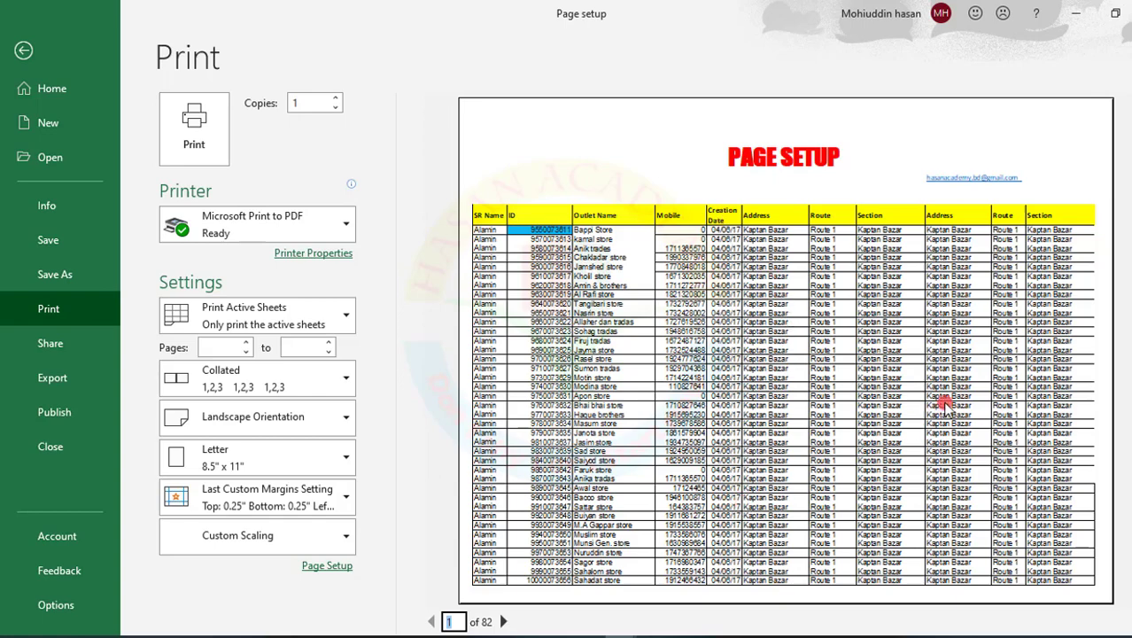
left_click(503, 620)
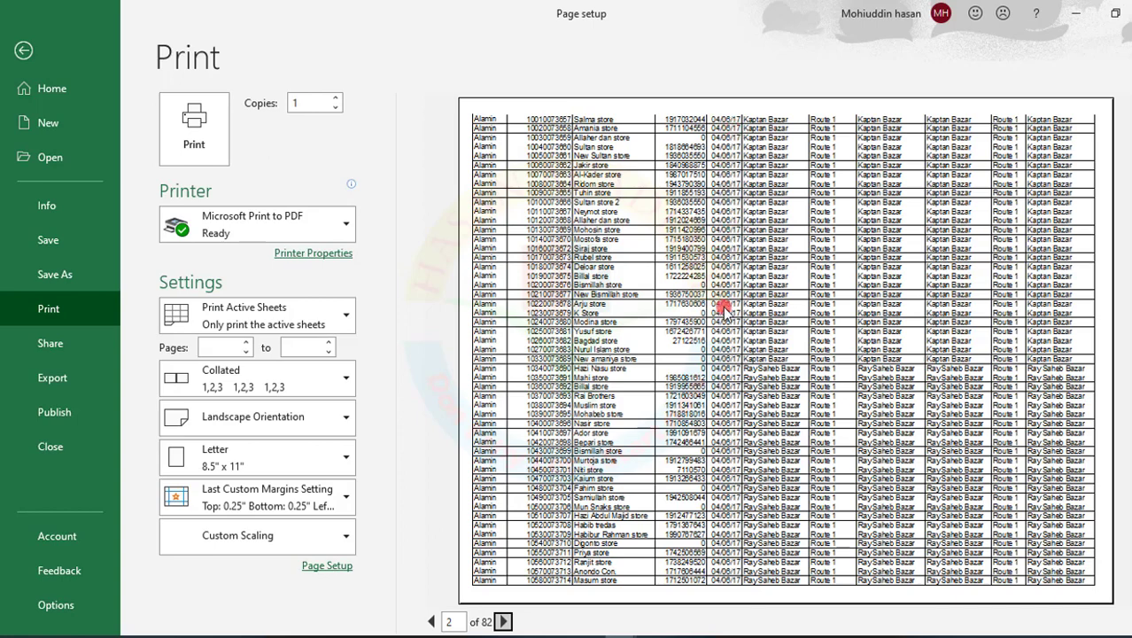
left_click(24, 50)
Format all Creation Date values from E9 down to the last row as Number
left_click(437, 400)
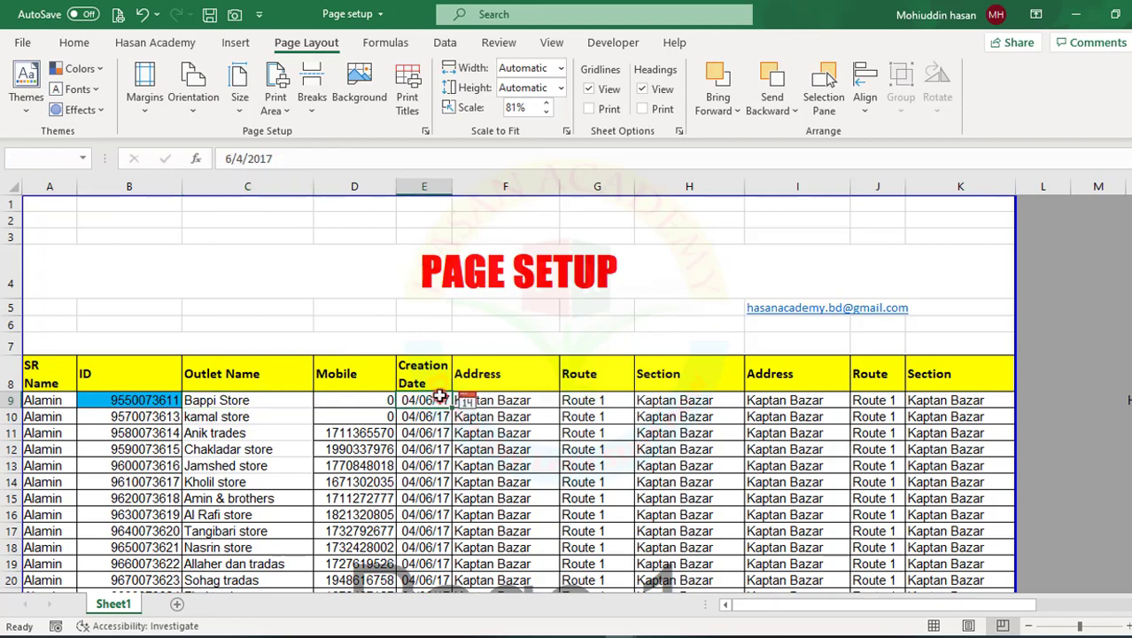
key("ctrl+shift+Down")
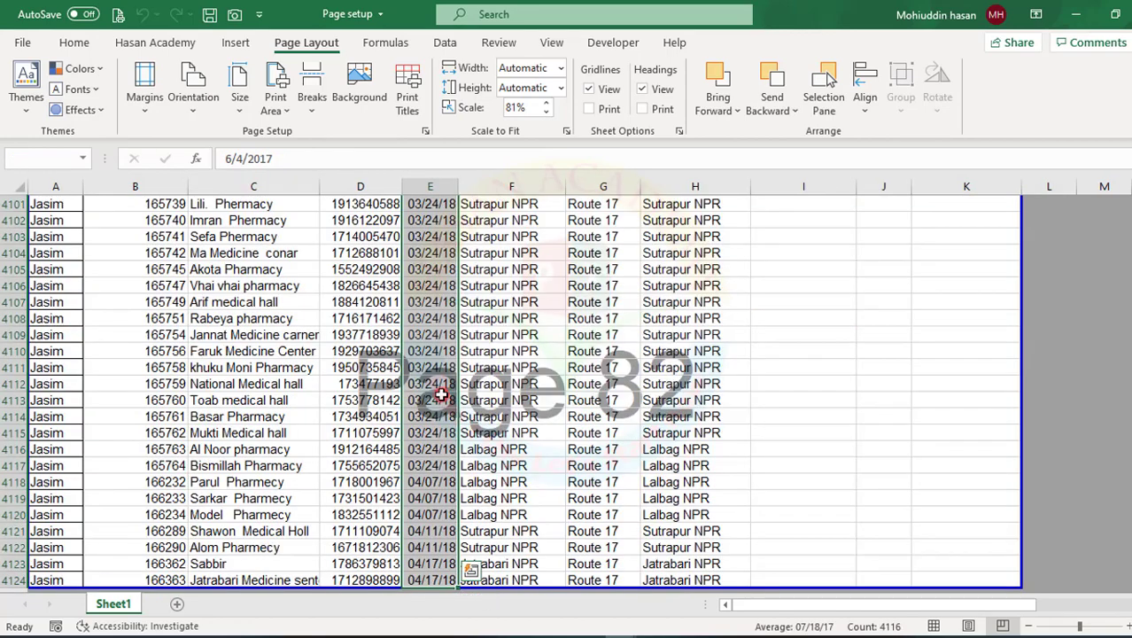
left_click(74, 42)
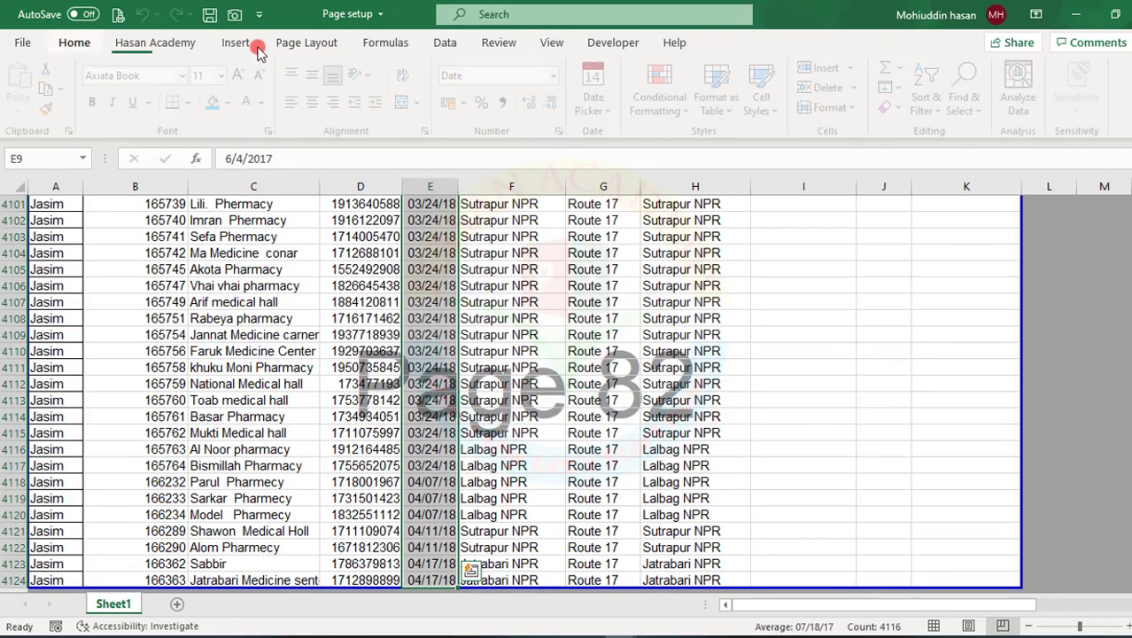
left_click(560, 75)
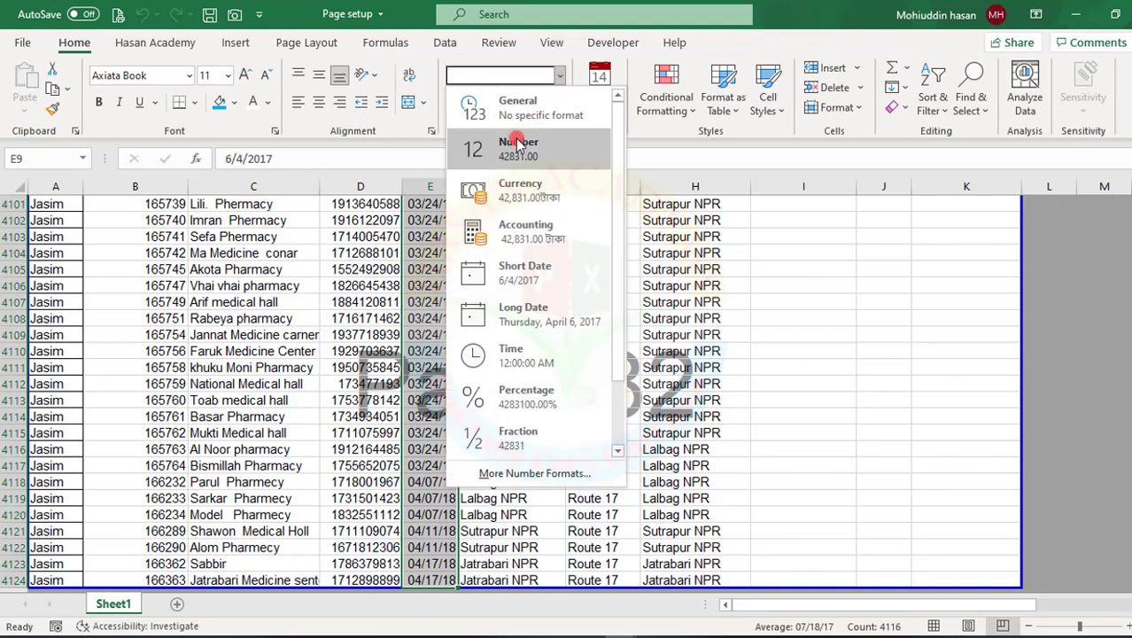
left_click(514, 153)
left_click(372, 421)
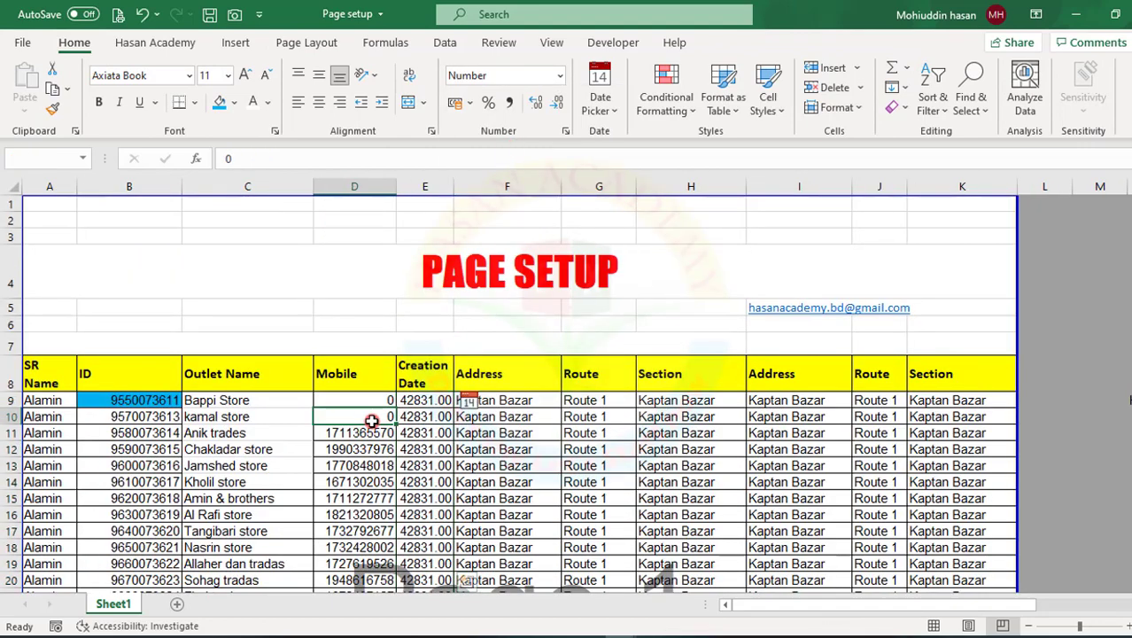
Check the reformatted Creation Date column on the first two print preview pages and return to the sheet
key("ctrl+p")
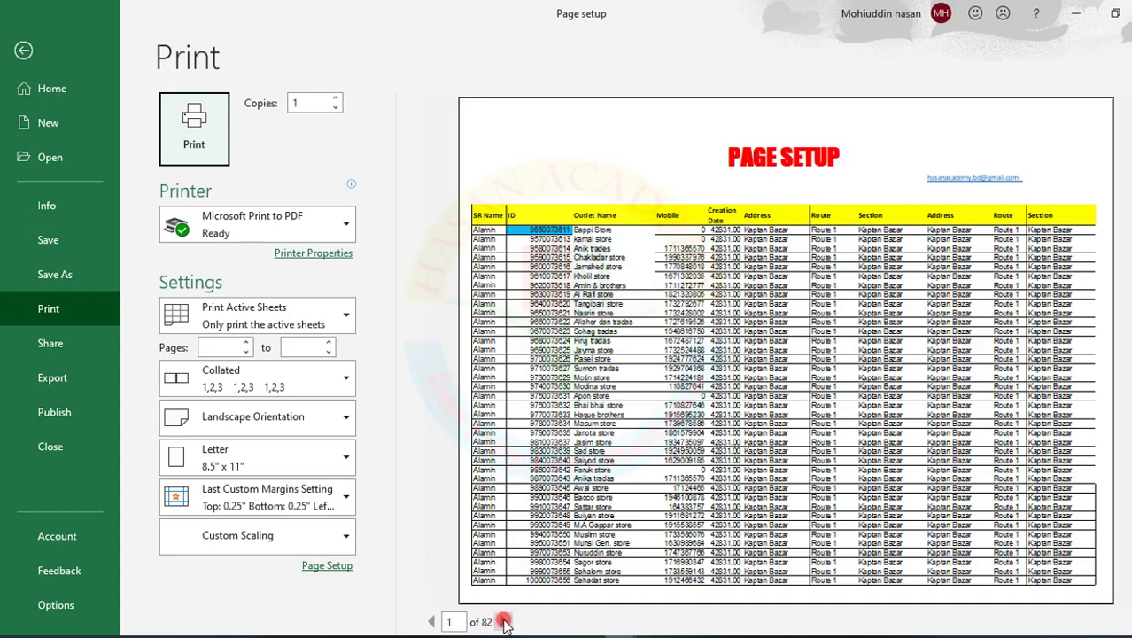
left_click(503, 622)
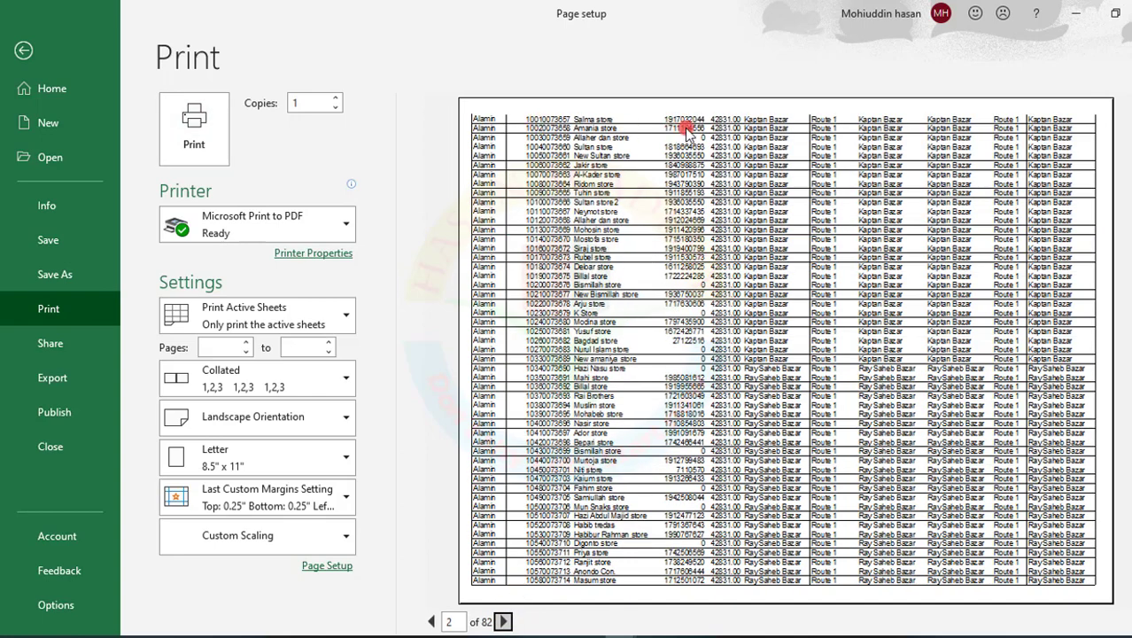
left_click(22, 53)
Insert a blank row at row 48, just below the page 1 break
left_click(353, 432)
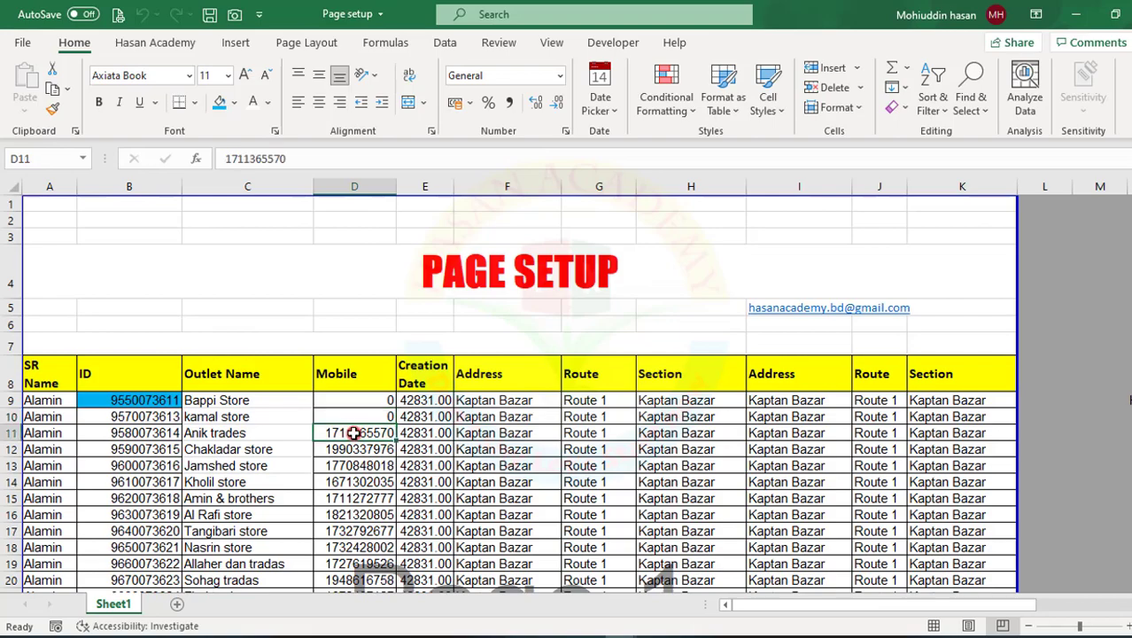
scroll(353, 432, "down", 3)
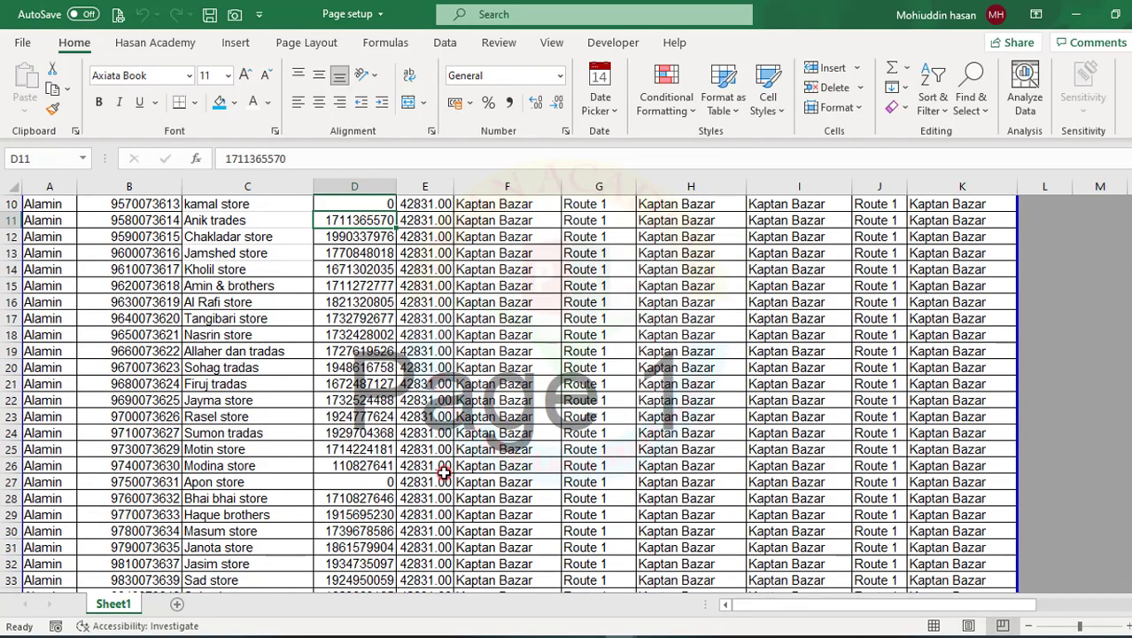
scroll(663, 452, "down", 12)
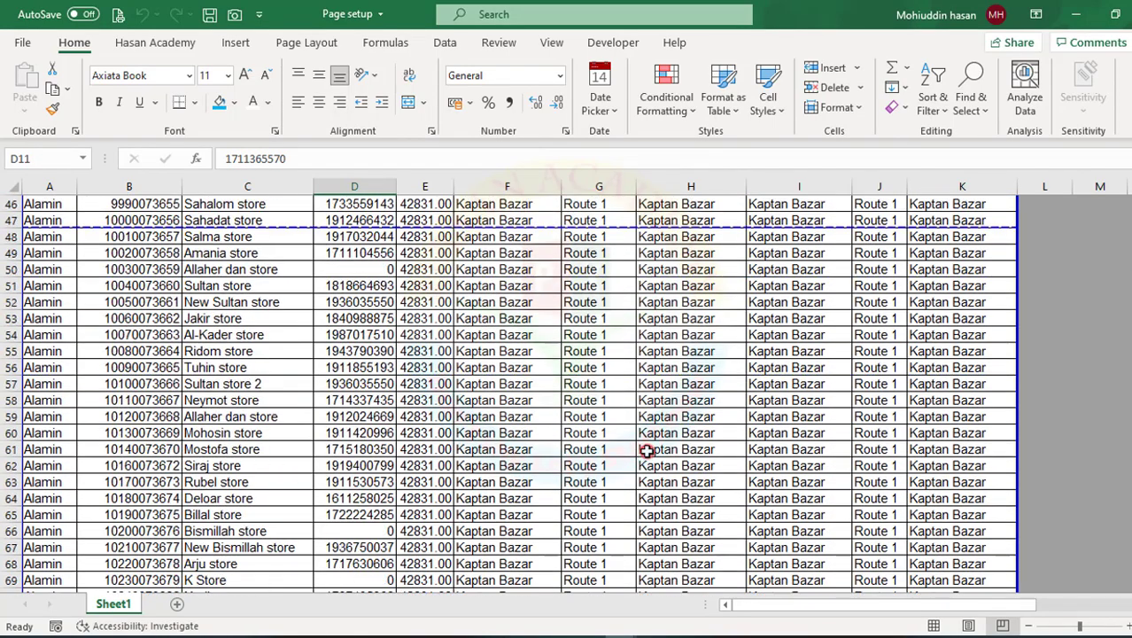
scroll(733, 454, "up", 2)
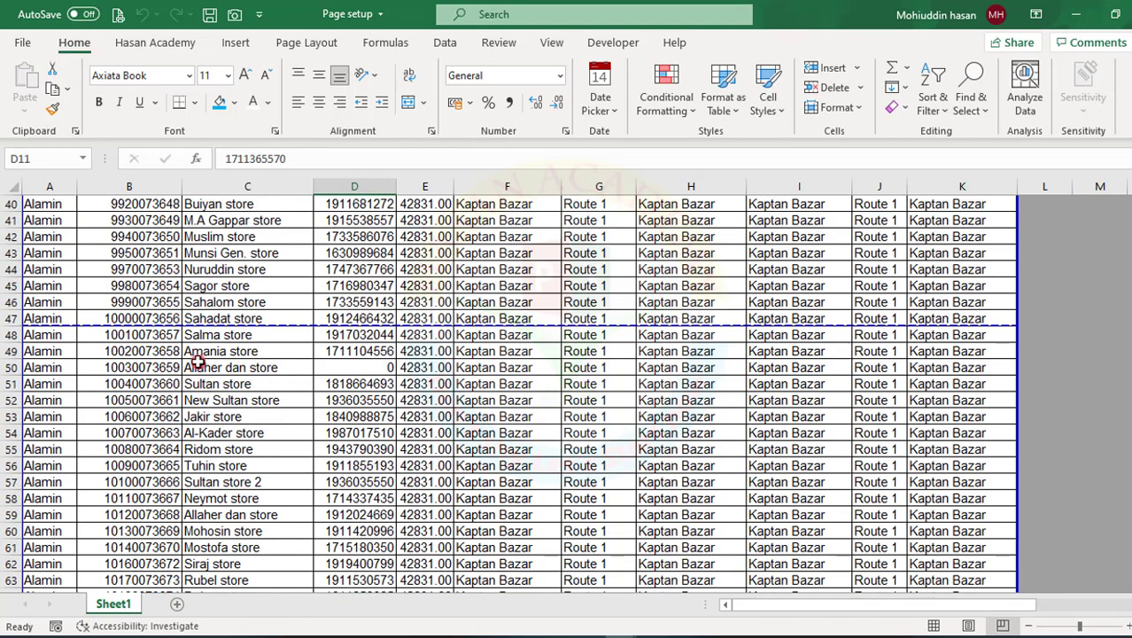
left_click(12, 335)
right_click(11, 335)
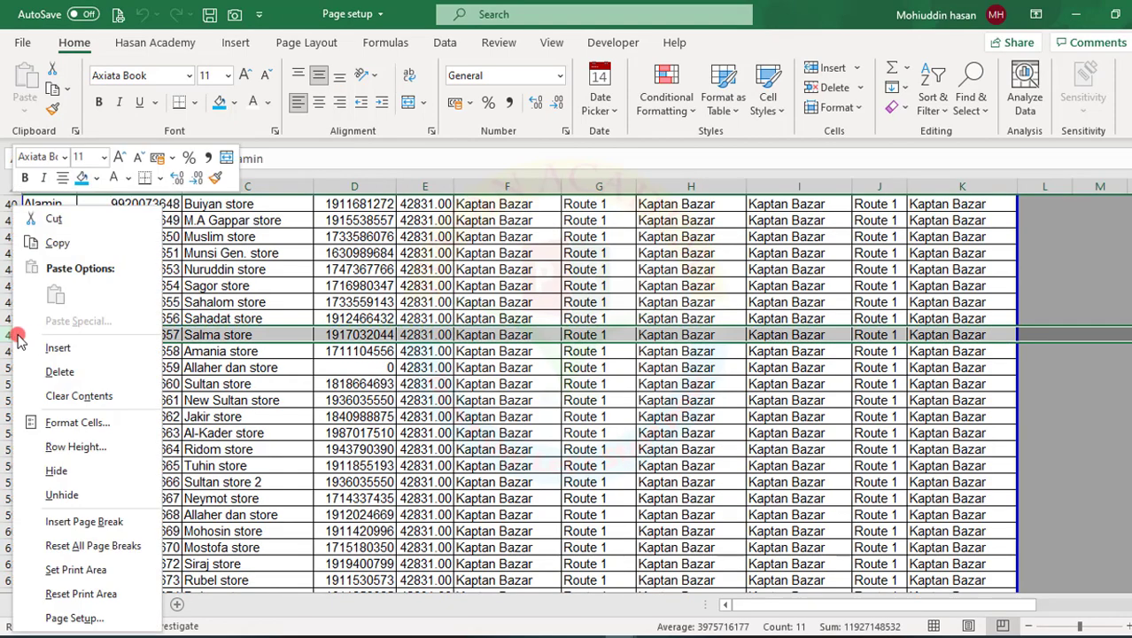
left_click(55, 346)
Copy the header row A8:K8 into the blank row 48 starting at A48
scroll(239, 322, "up", 12)
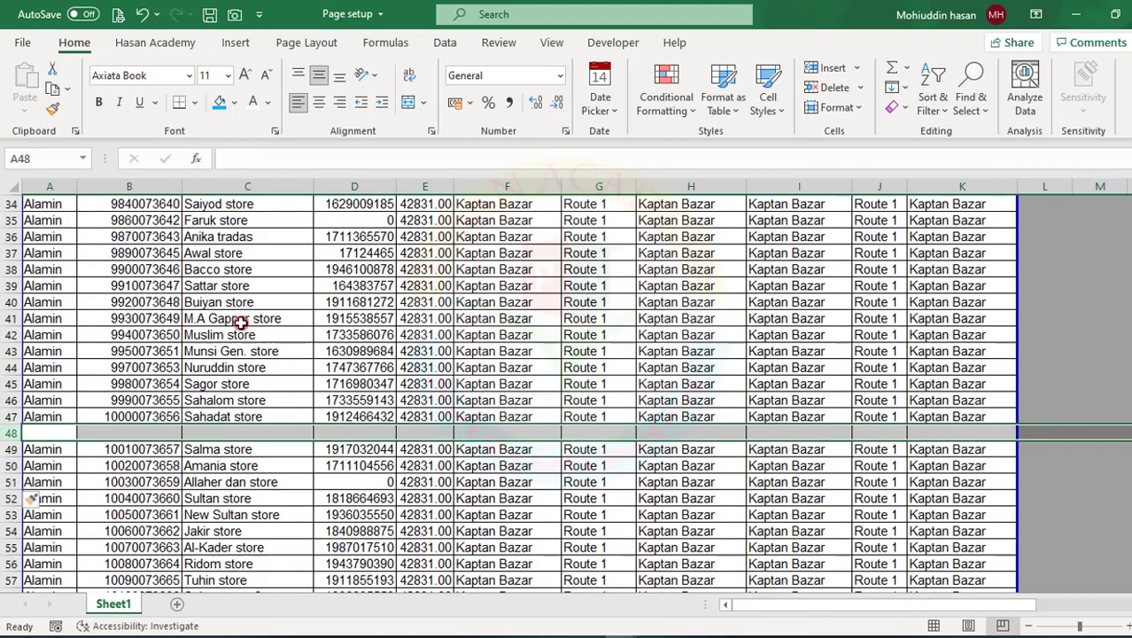
left_click_drag(50, 324, 962, 342)
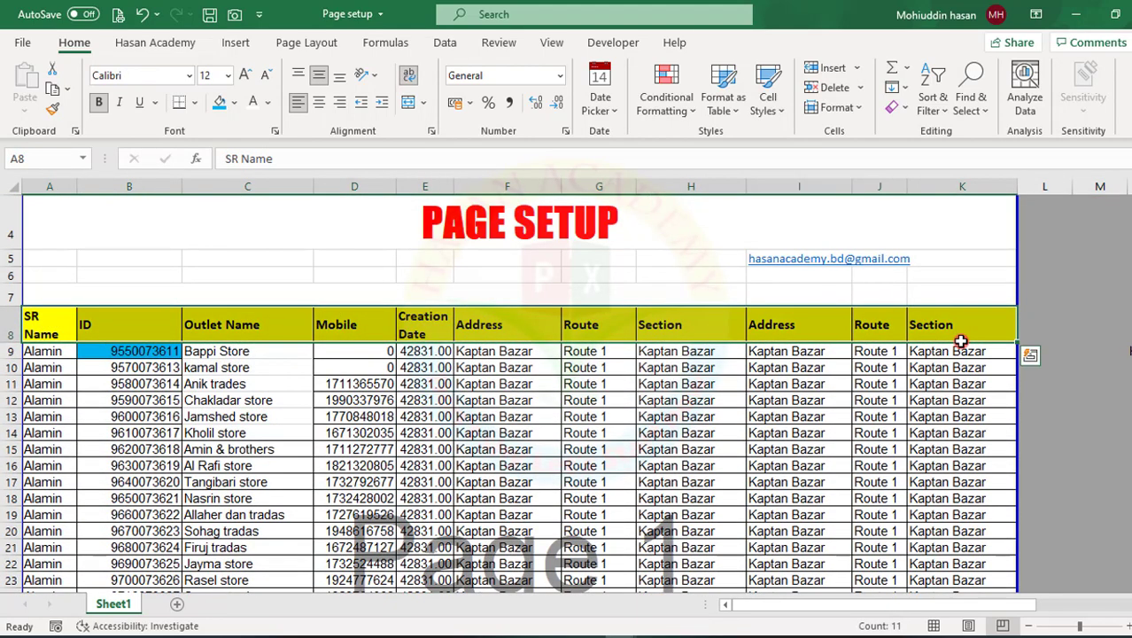
key("ctrl+c")
scroll(390, 429, "down", 9)
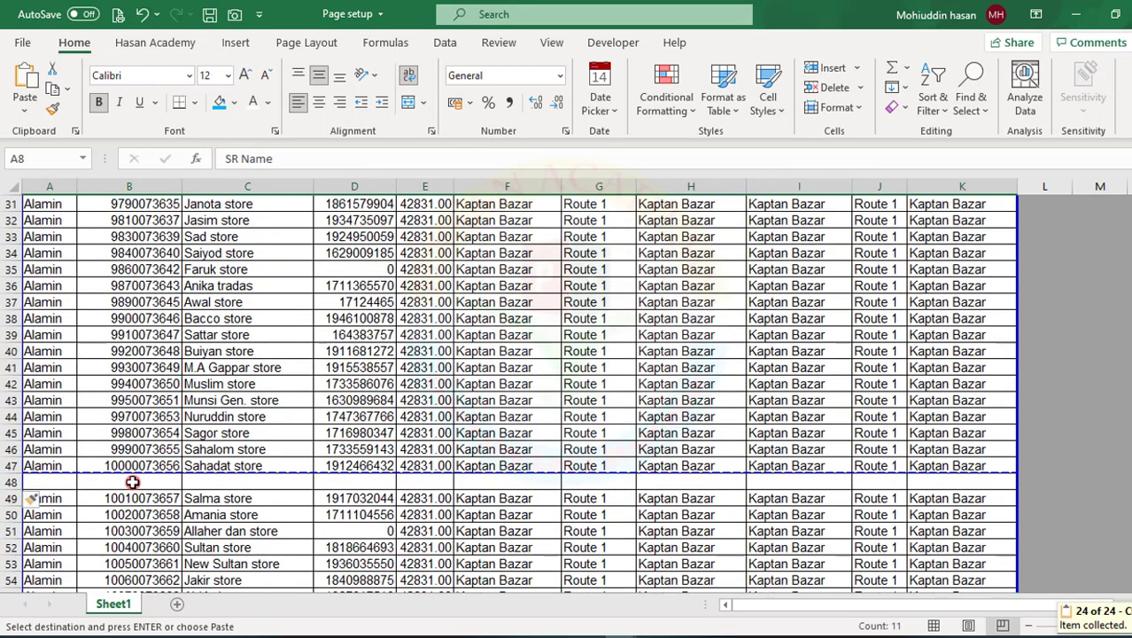
left_click(44, 481)
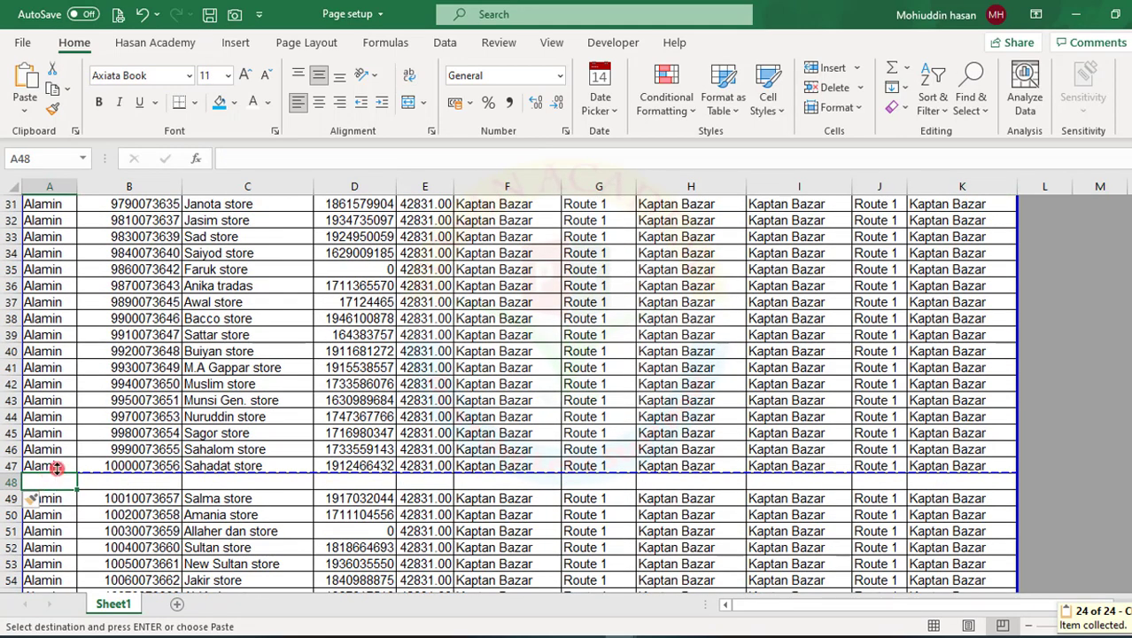
key("ctrl+v")
left_click(359, 368)
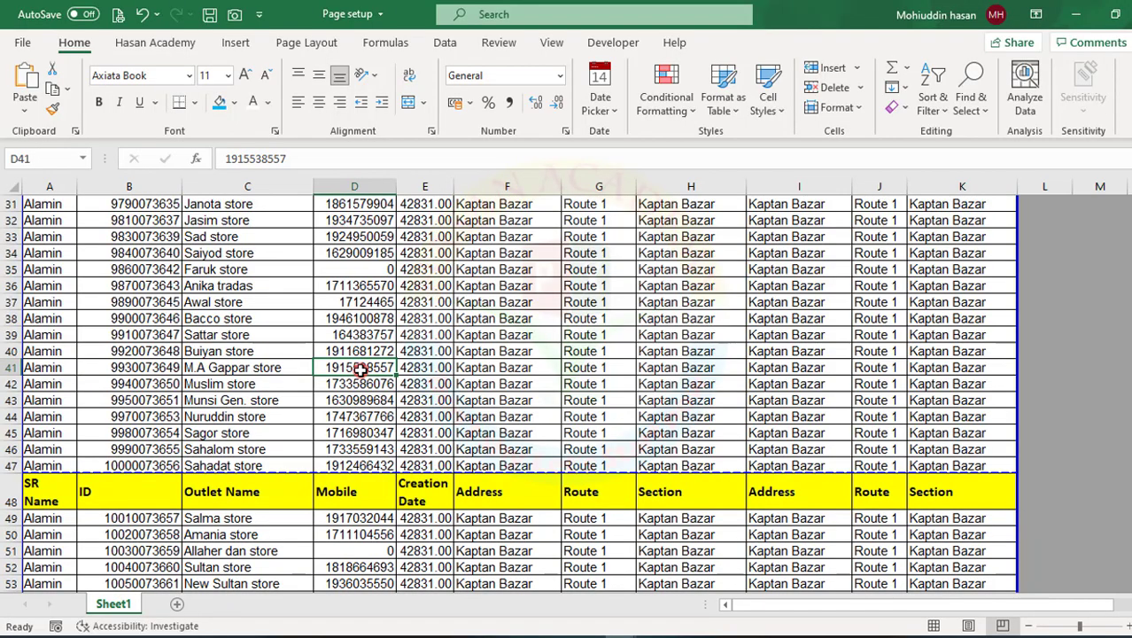
Check the copied header at the start of page 2 and the page count in the print preview
key("ctrl+p")
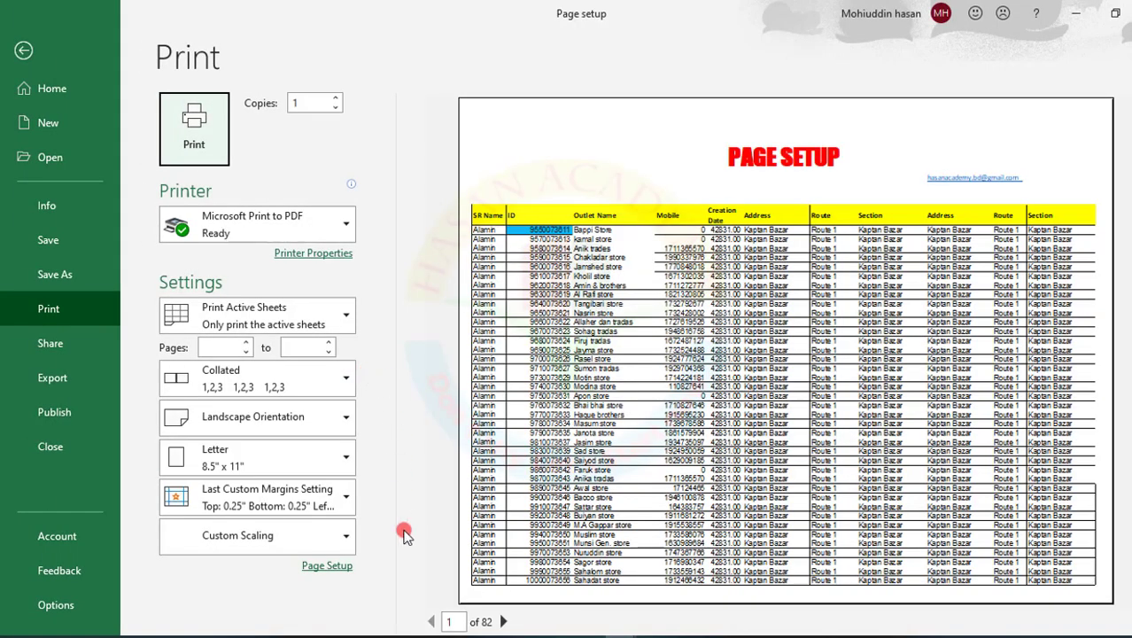
left_click(502, 621)
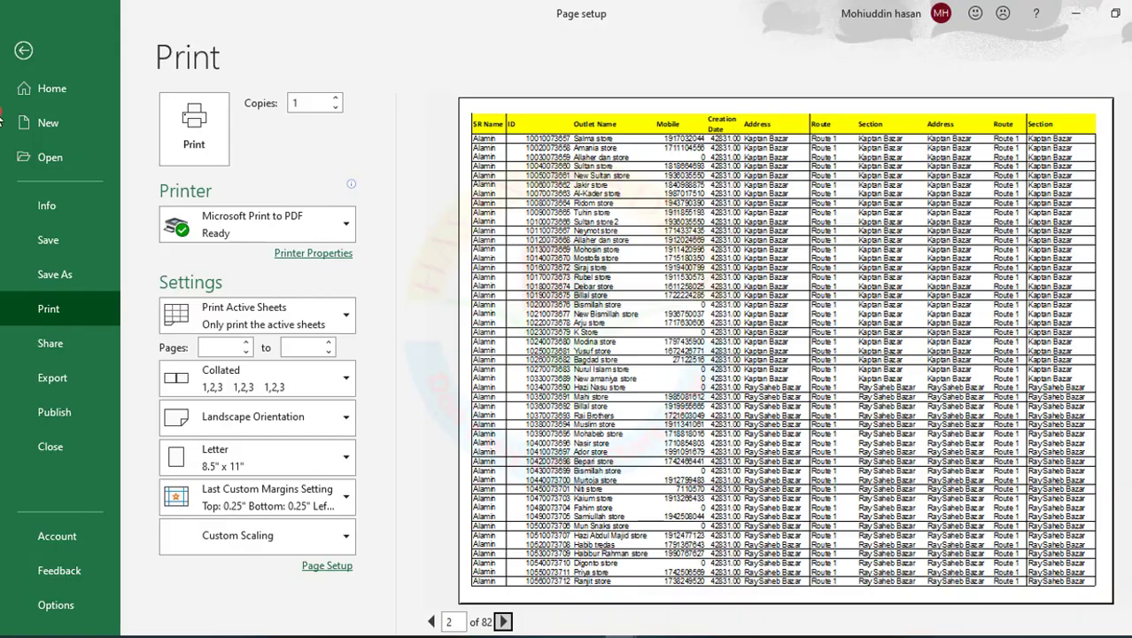
left_click(23, 51)
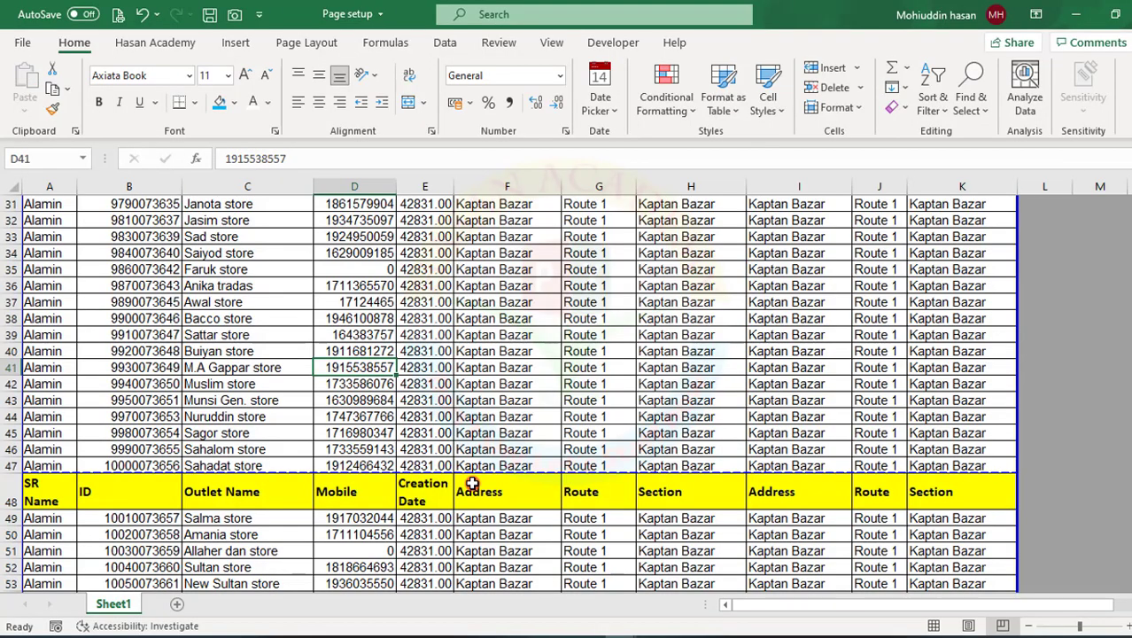
key("ctrl+p")
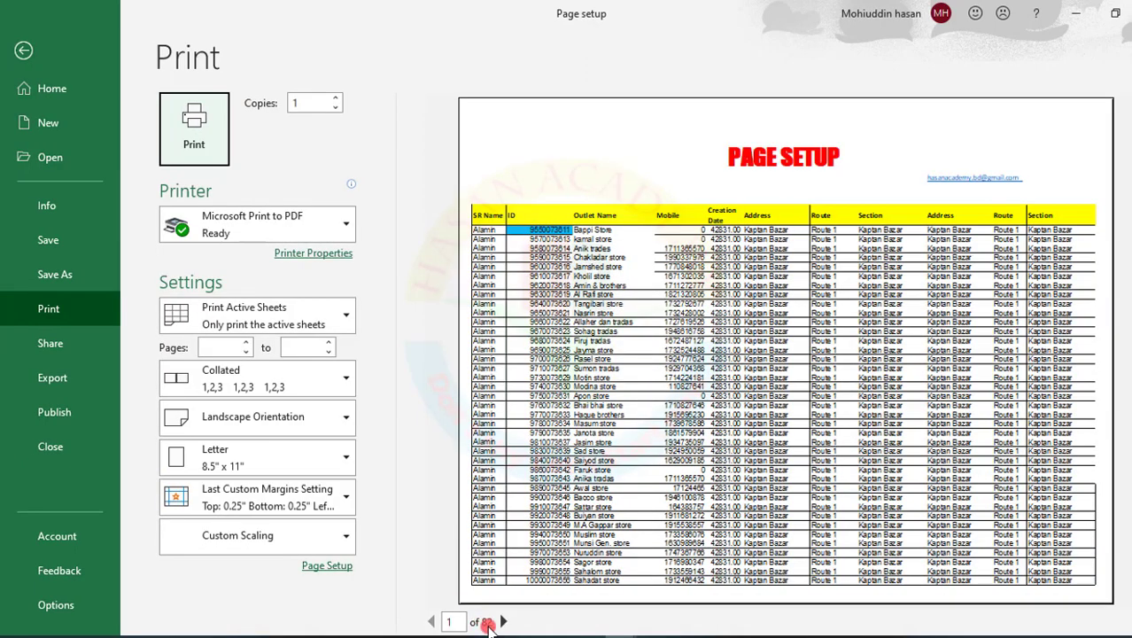
left_click(23, 51)
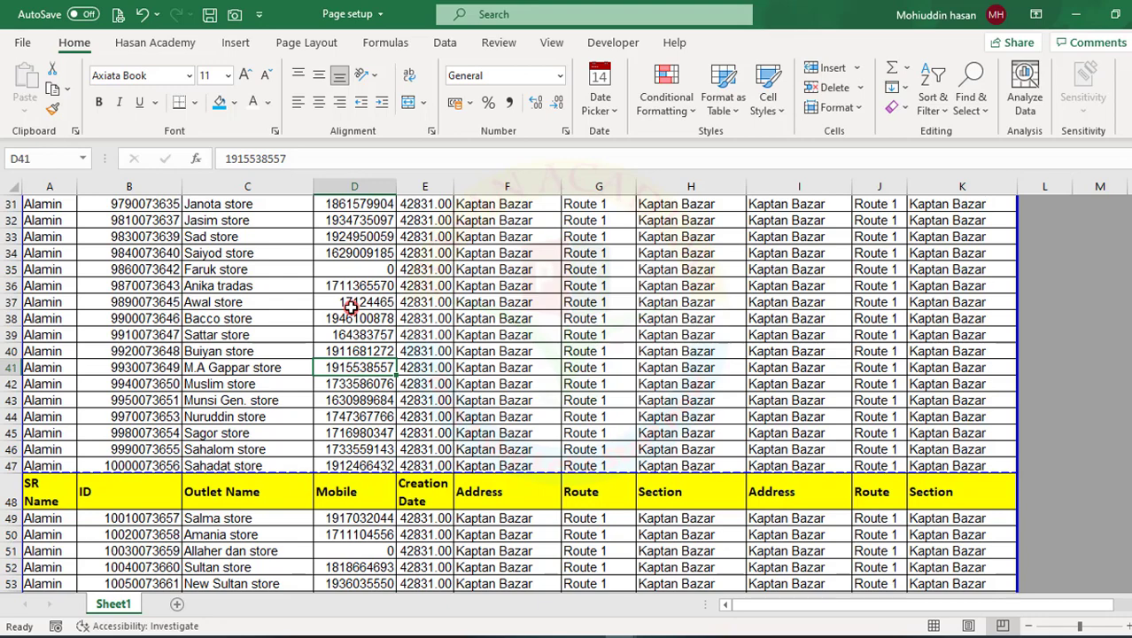
Undo the header paste and the row insertion at row 48
key("ctrl+z")
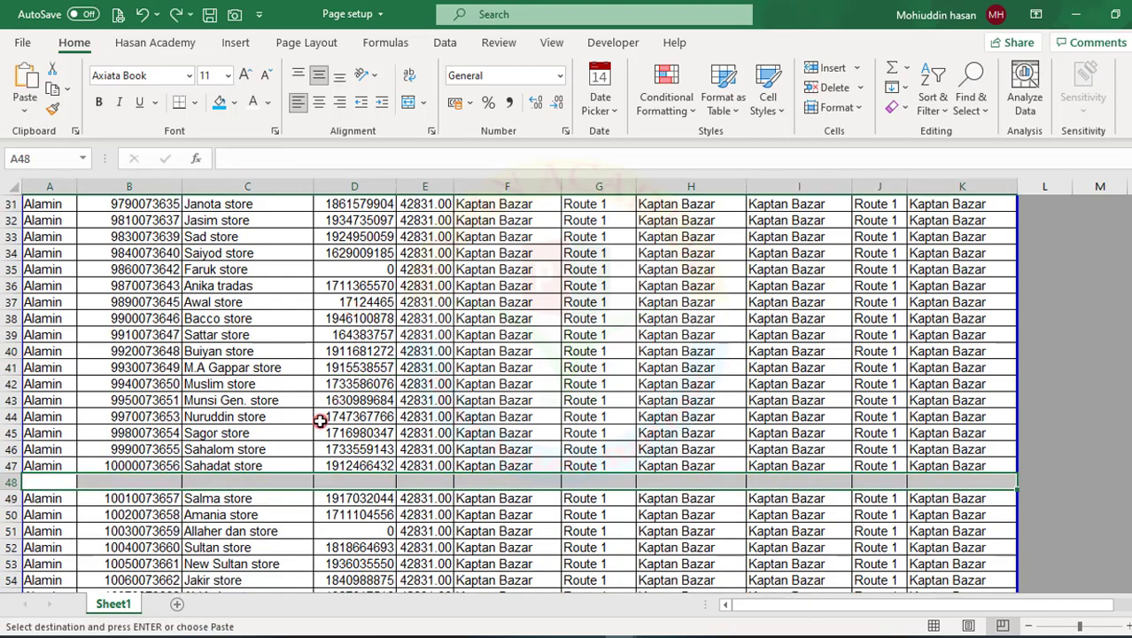
key("ctrl+z")
scroll(292, 408, "up", 10)
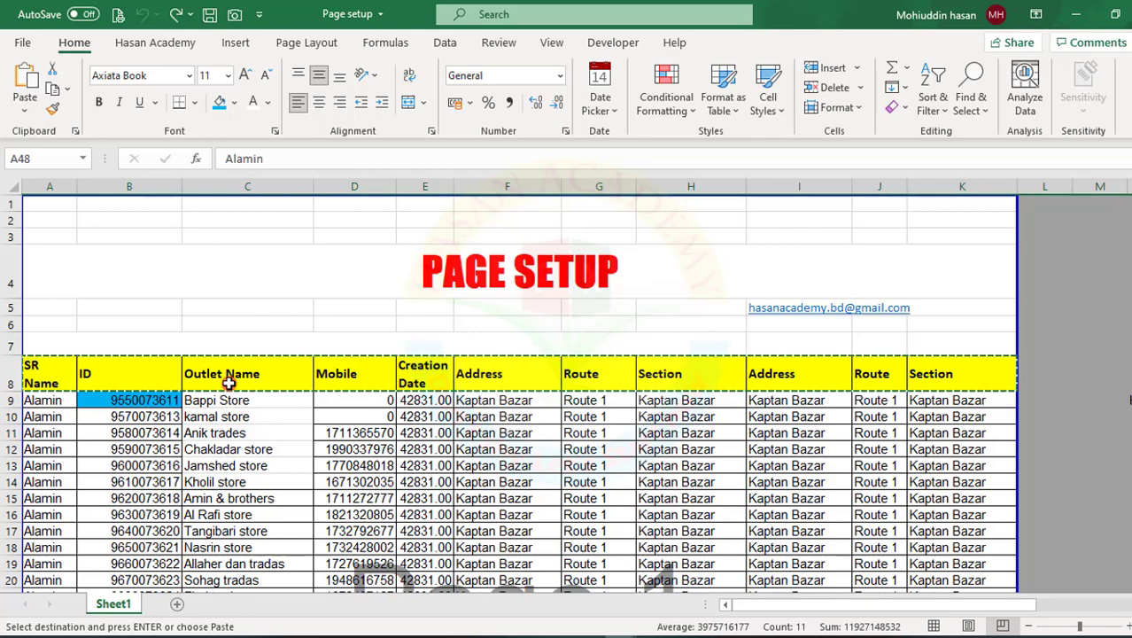
scroll(501, 451, "down", 6)
scroll(497, 452, "up", 4)
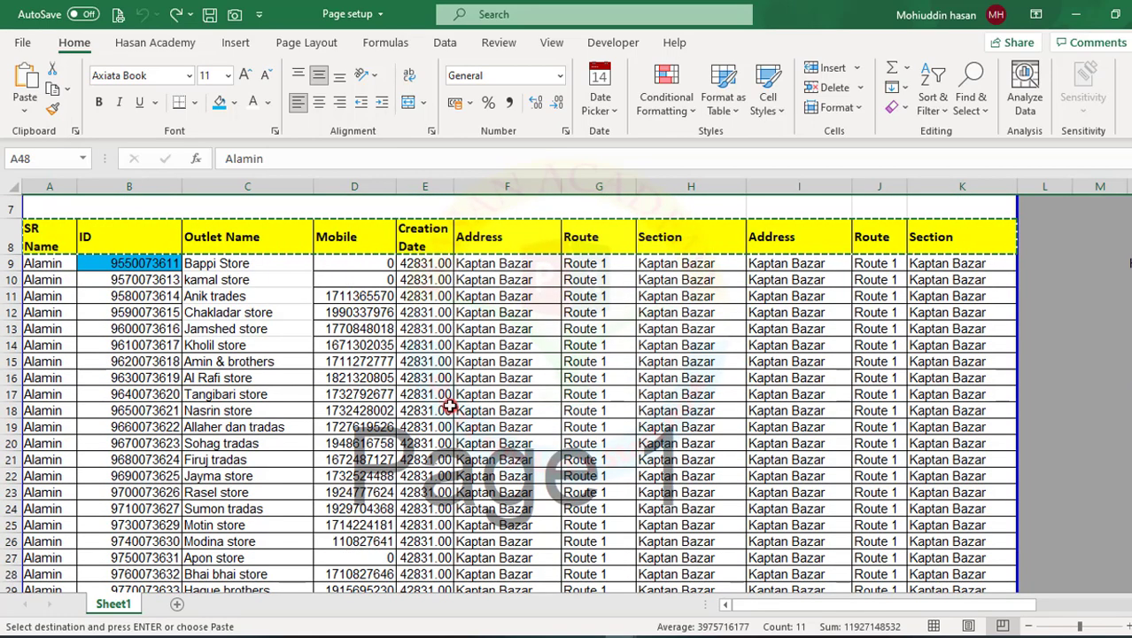
scroll(450, 405, "down", 10)
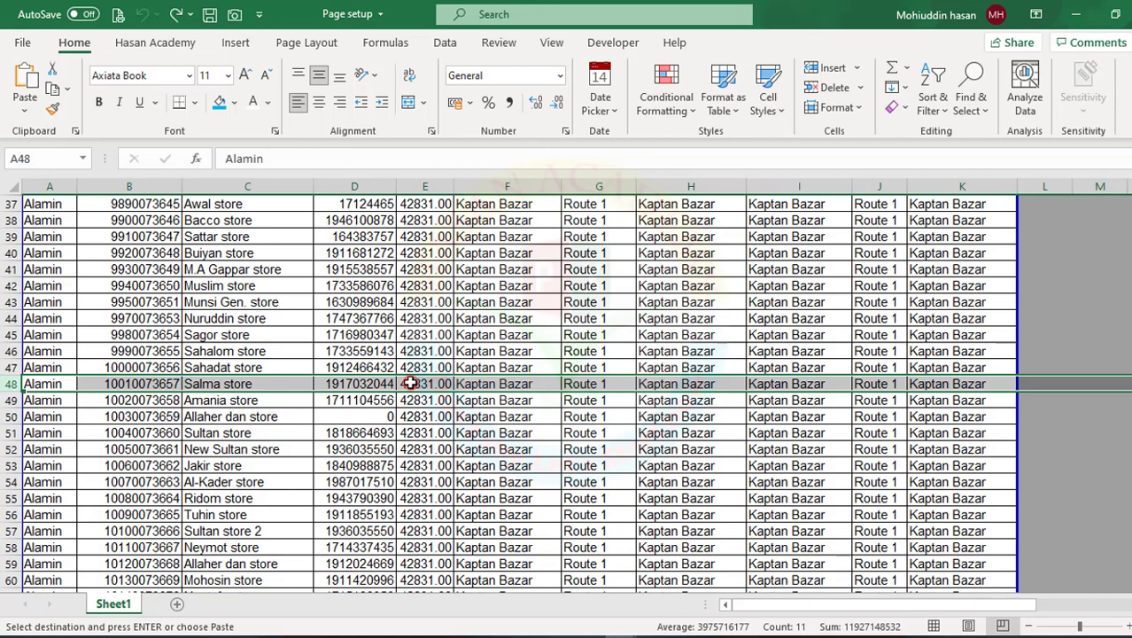
left_click(275, 42)
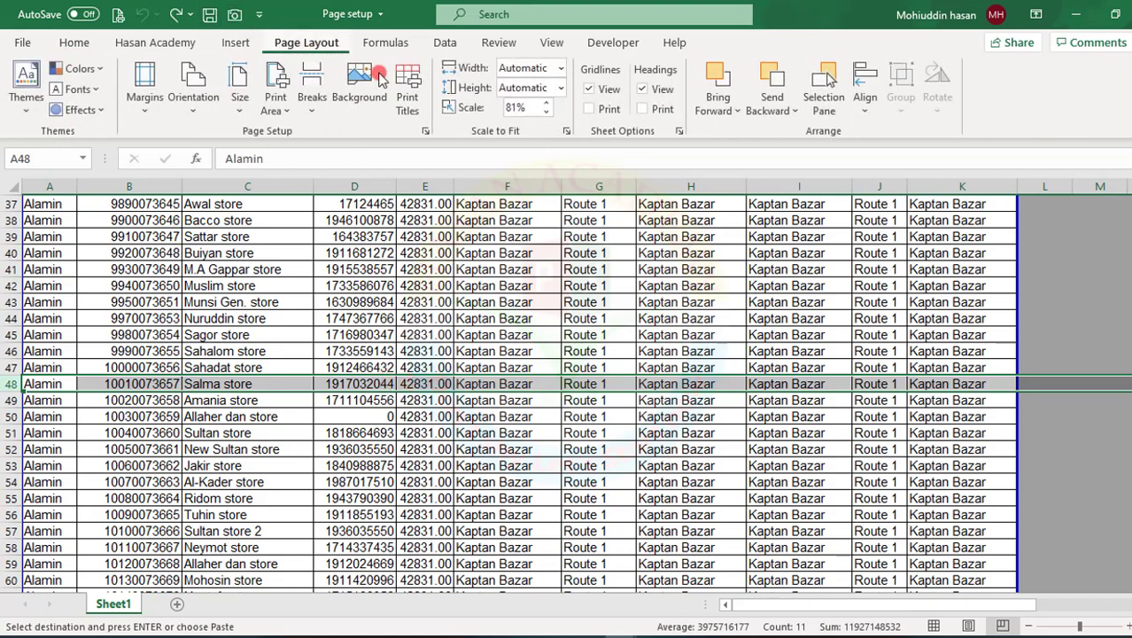
left_click(424, 132)
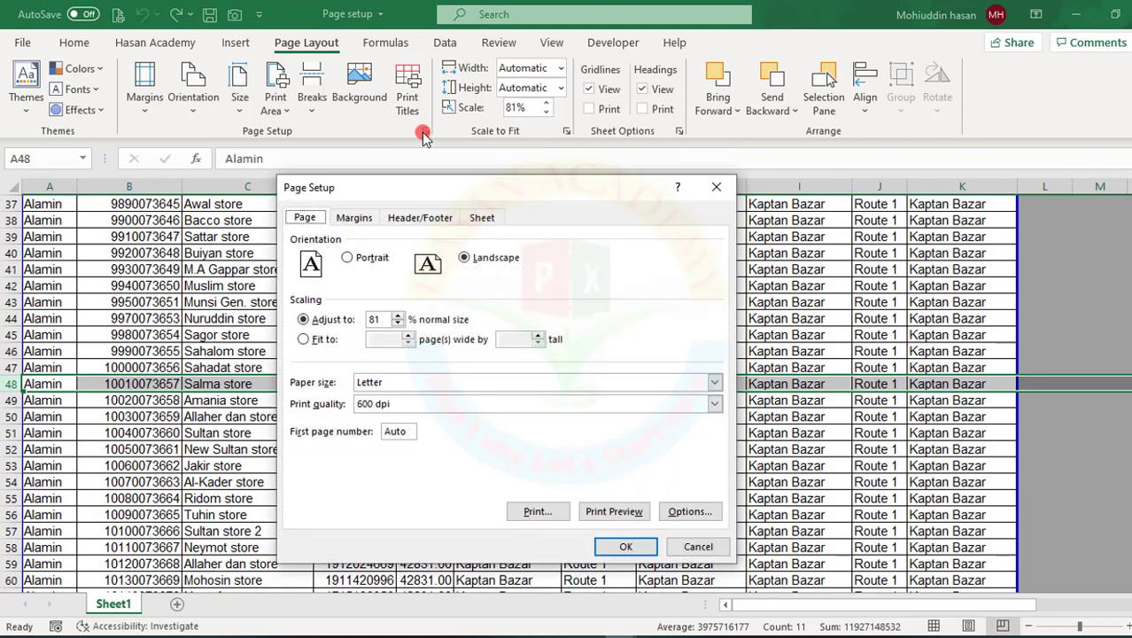
left_click(483, 218)
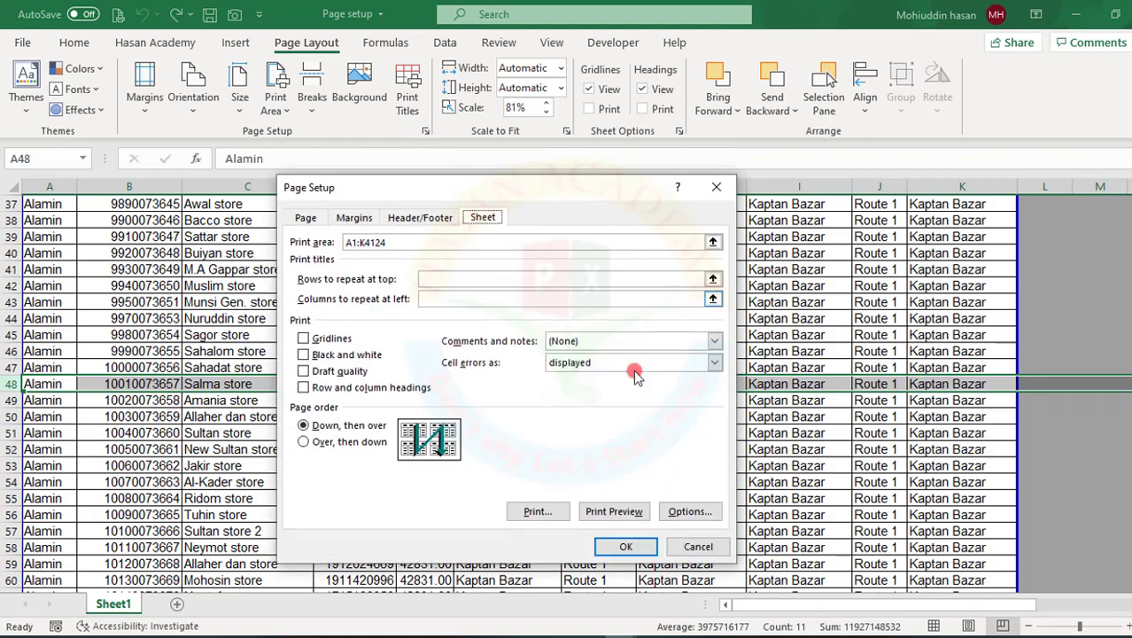
left_click(699, 546)
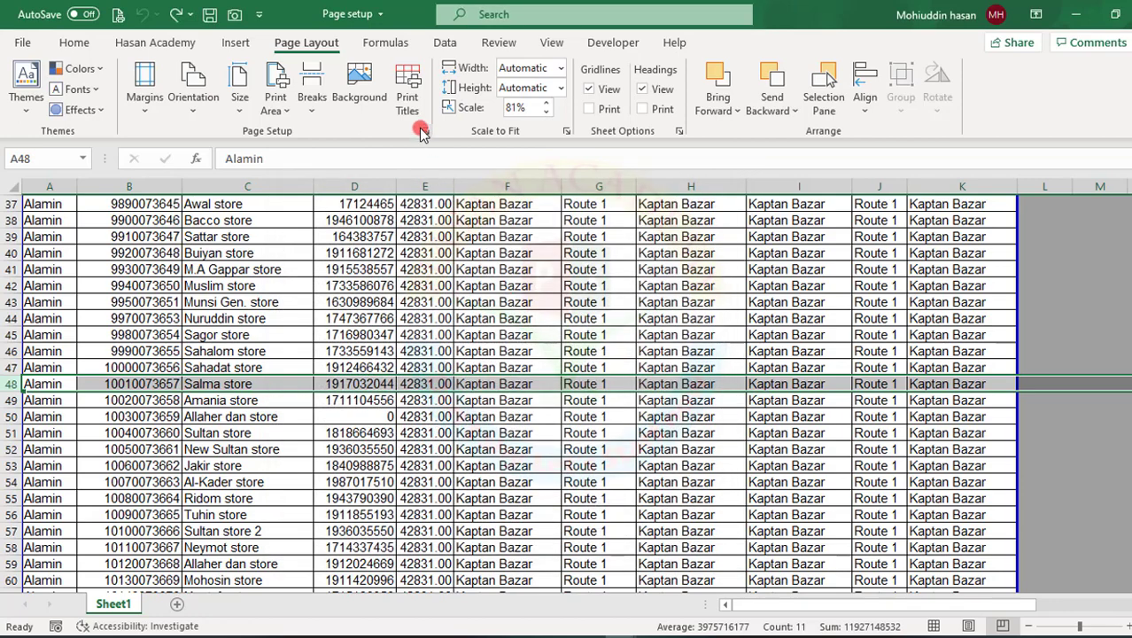
Set header row 8 ($8:$8) as the rows to repeat at top in the sheet's print titles
left_click(407, 97)
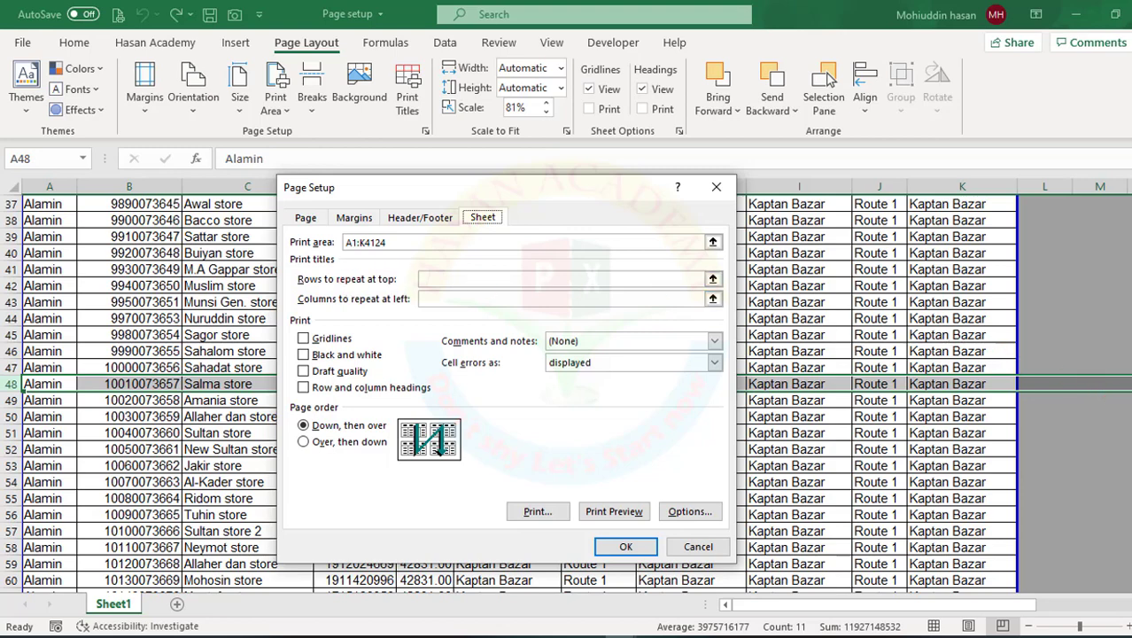
left_click(712, 280)
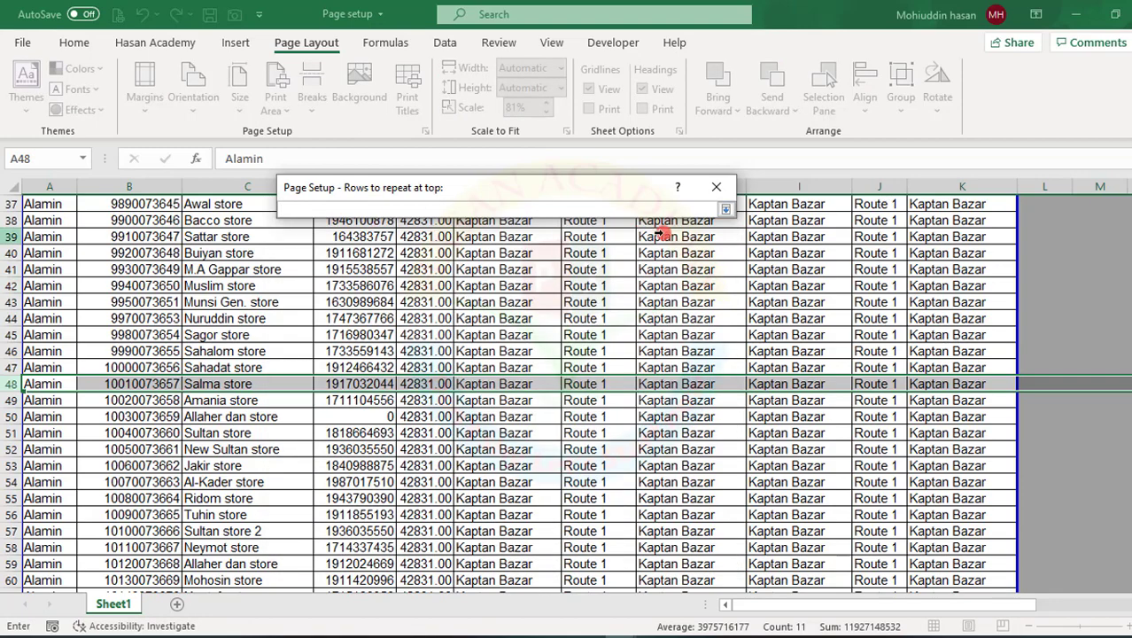
left_click(724, 210)
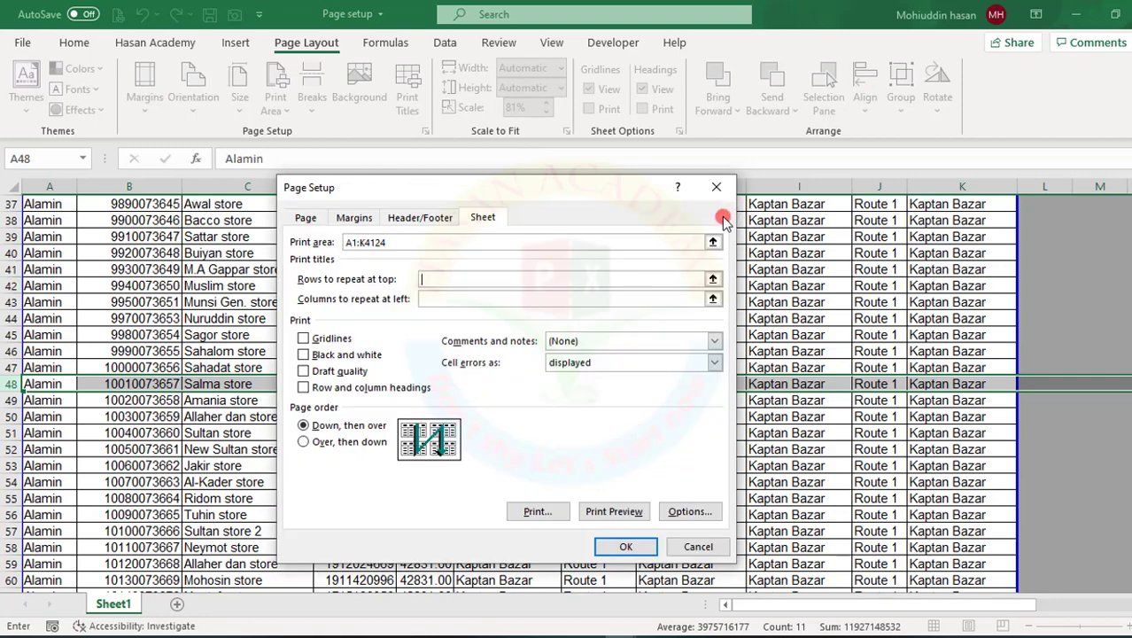
left_click(712, 279)
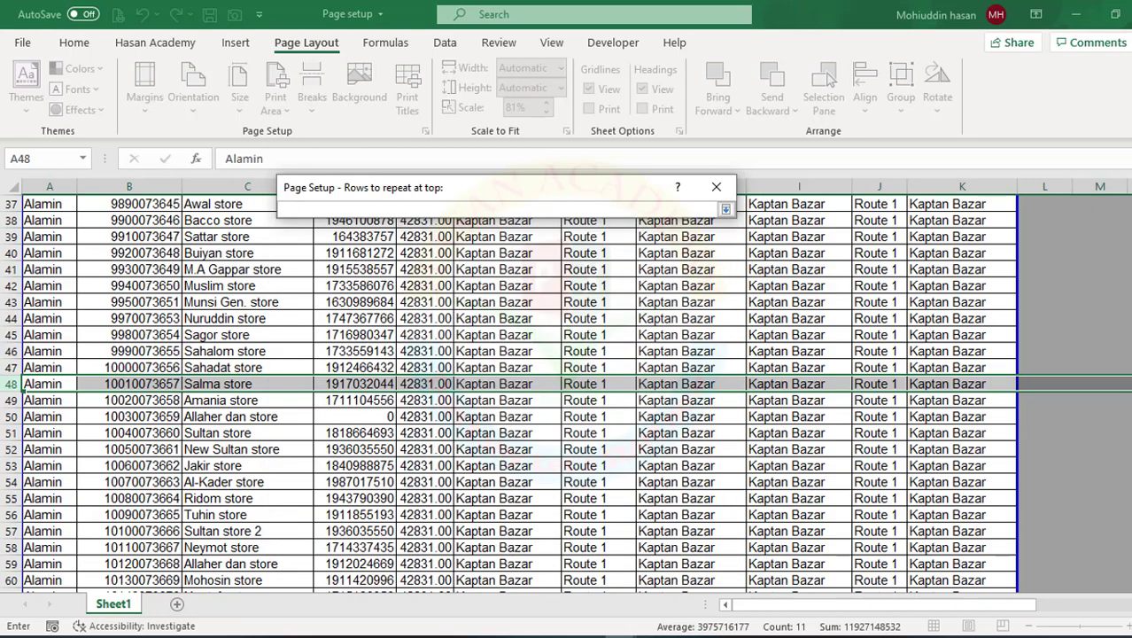
scroll(12, 266, "up", 12)
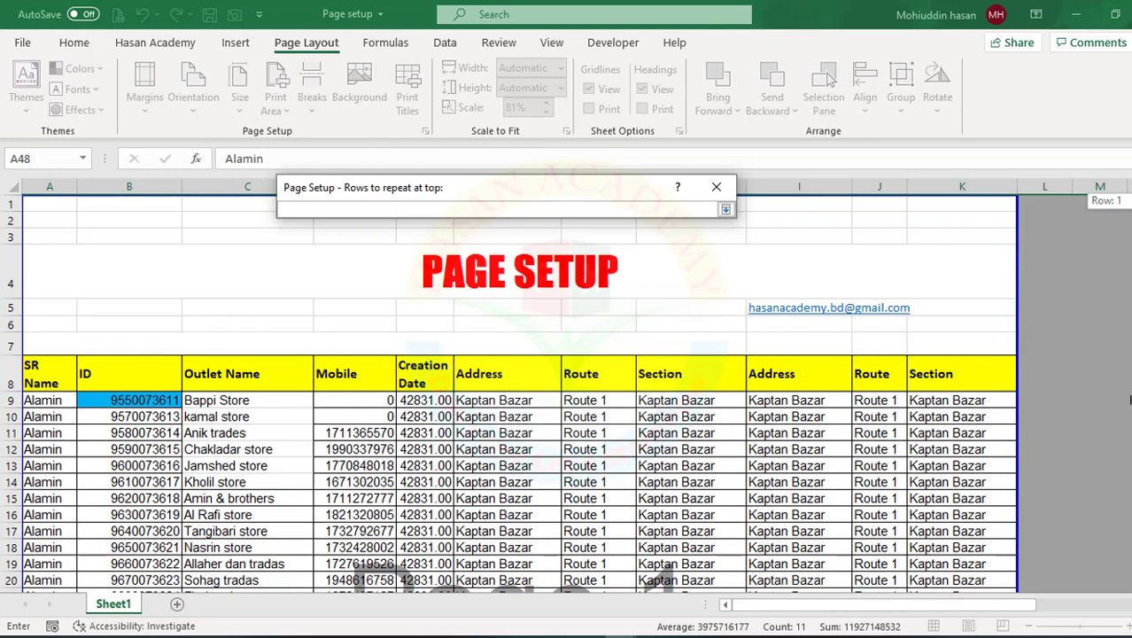
left_click(7, 366)
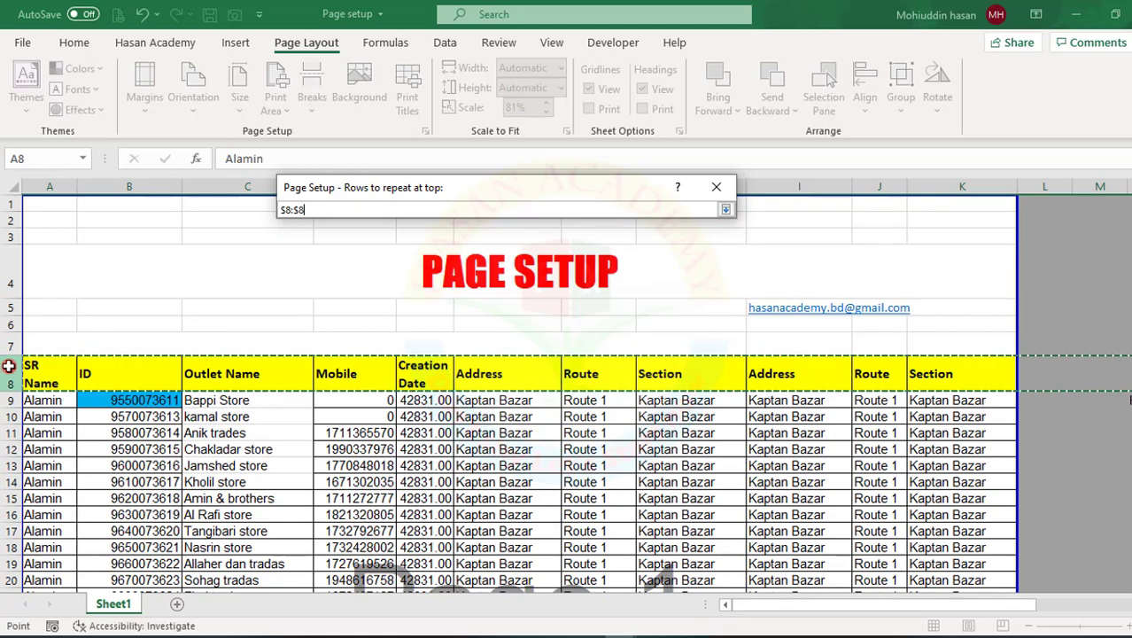
left_click(323, 211)
key("Return")
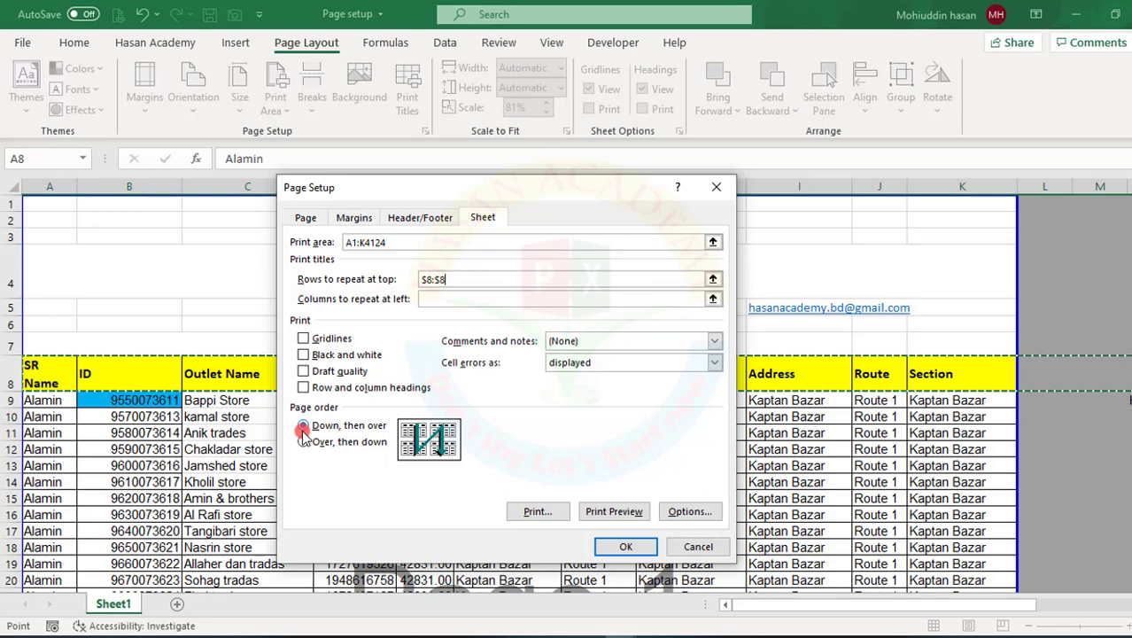
left_click(626, 547)
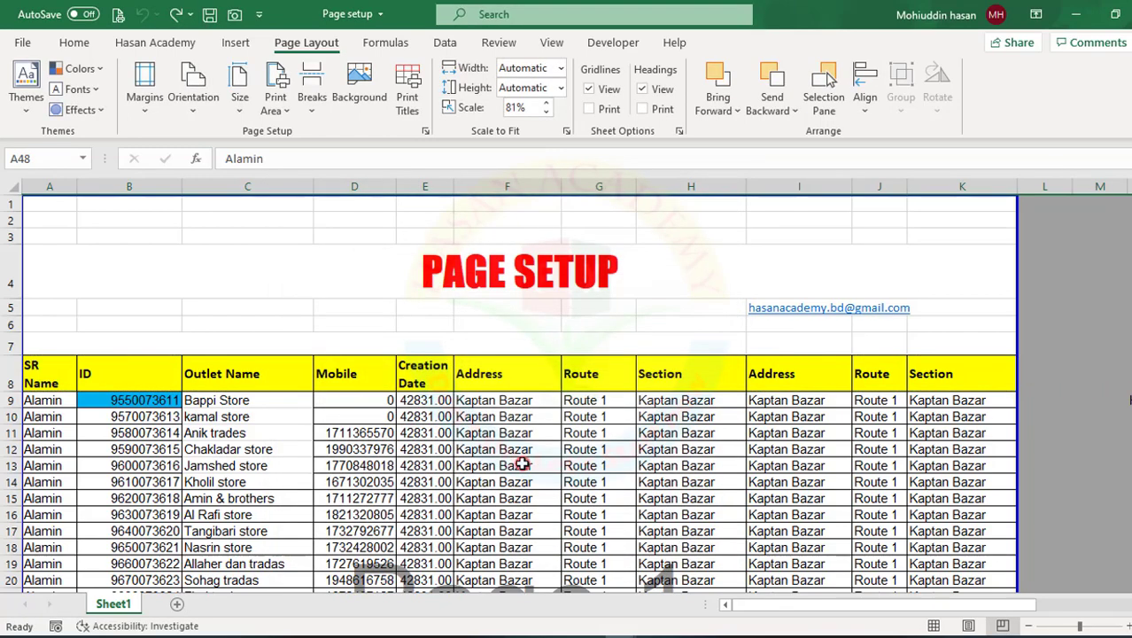
Check the header row on pages 2, 3 and 50 in the print preview
key("ctrl+p")
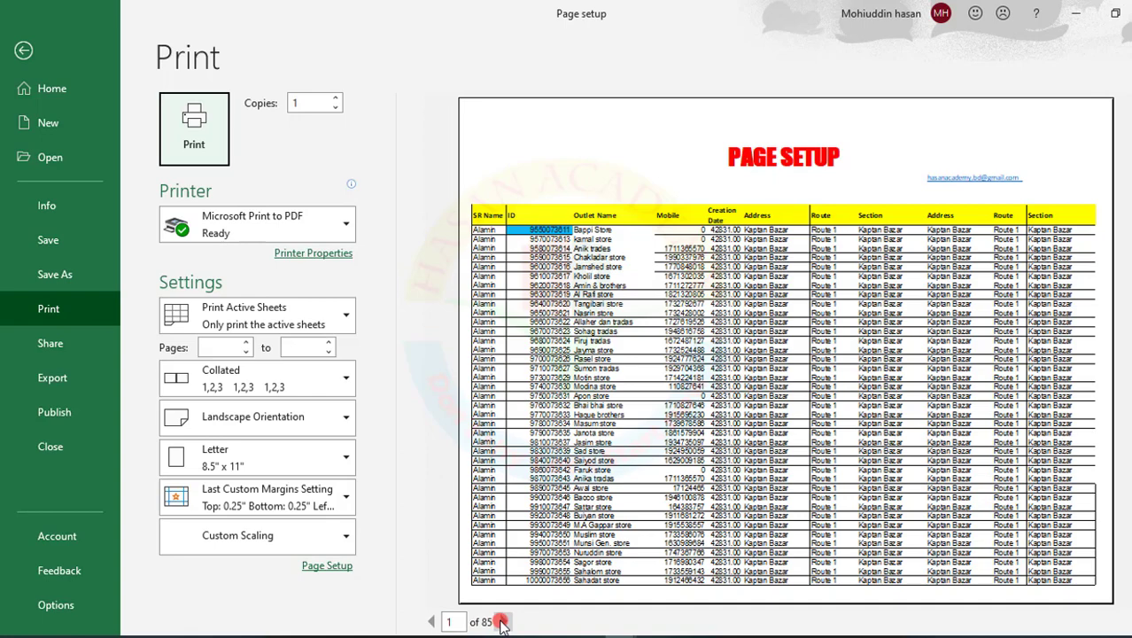
left_click(501, 623)
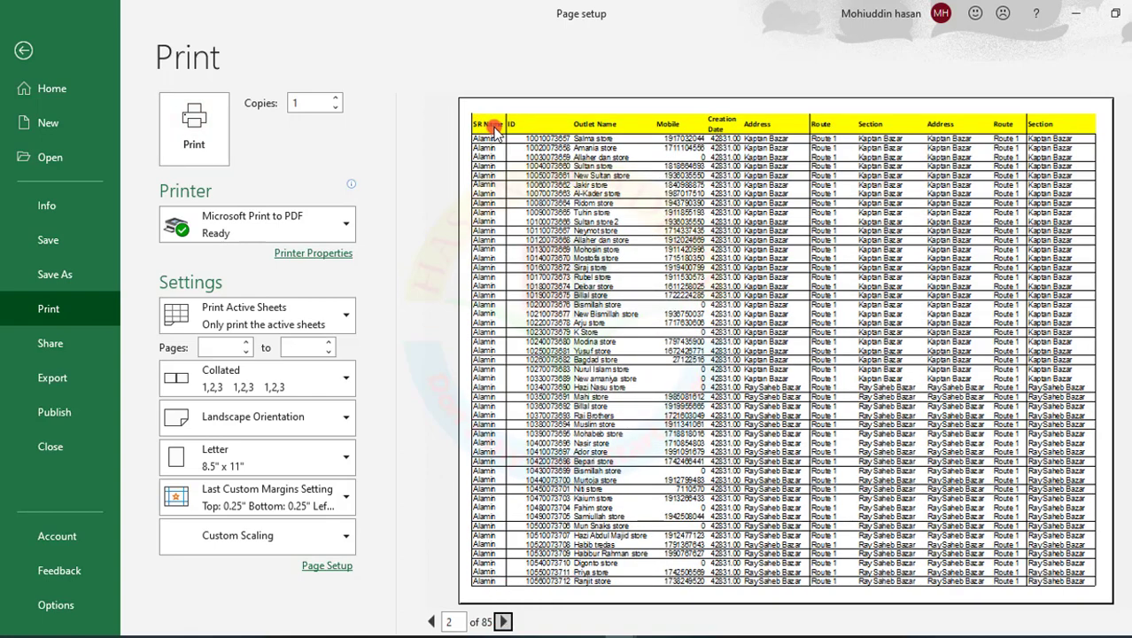
left_click(502, 621)
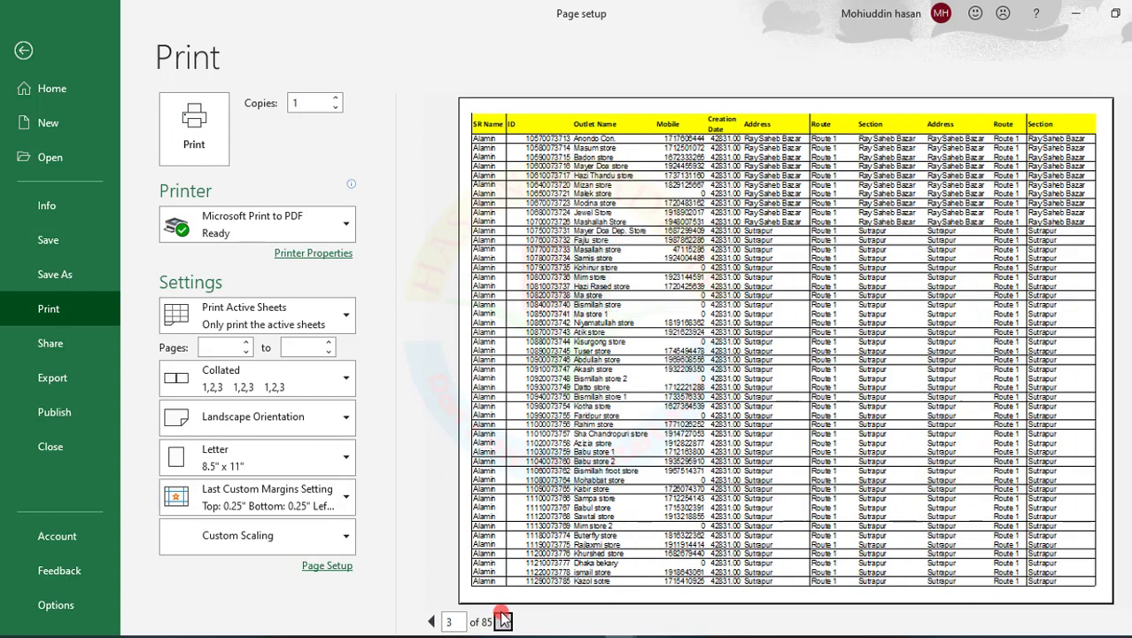
left_click(451, 621)
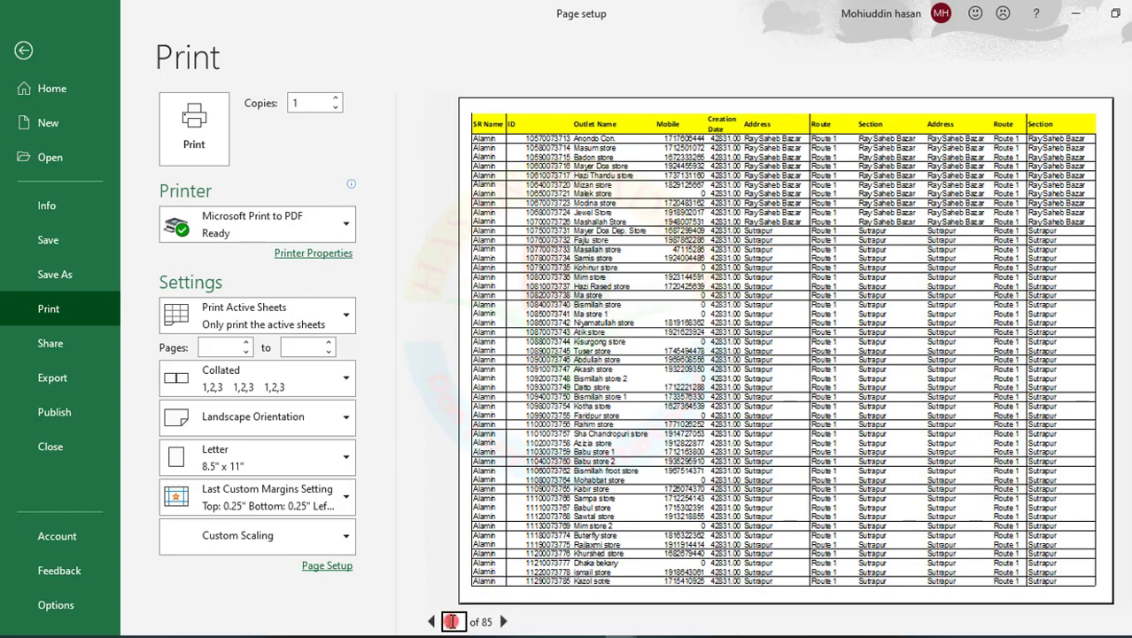
type("5")
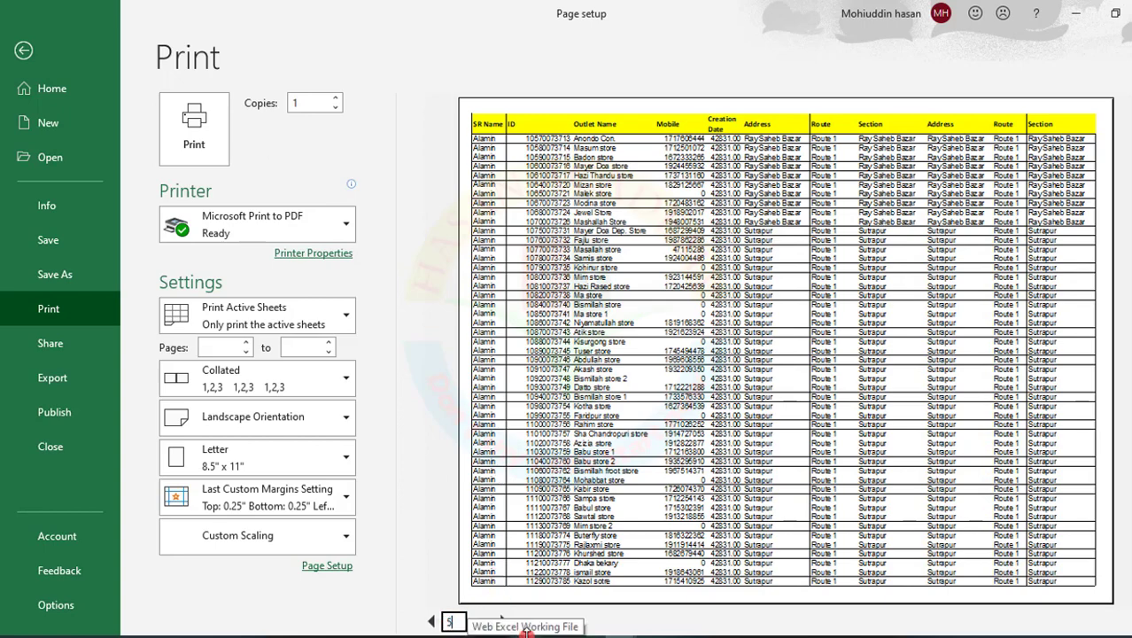
type("0")
key("Return")
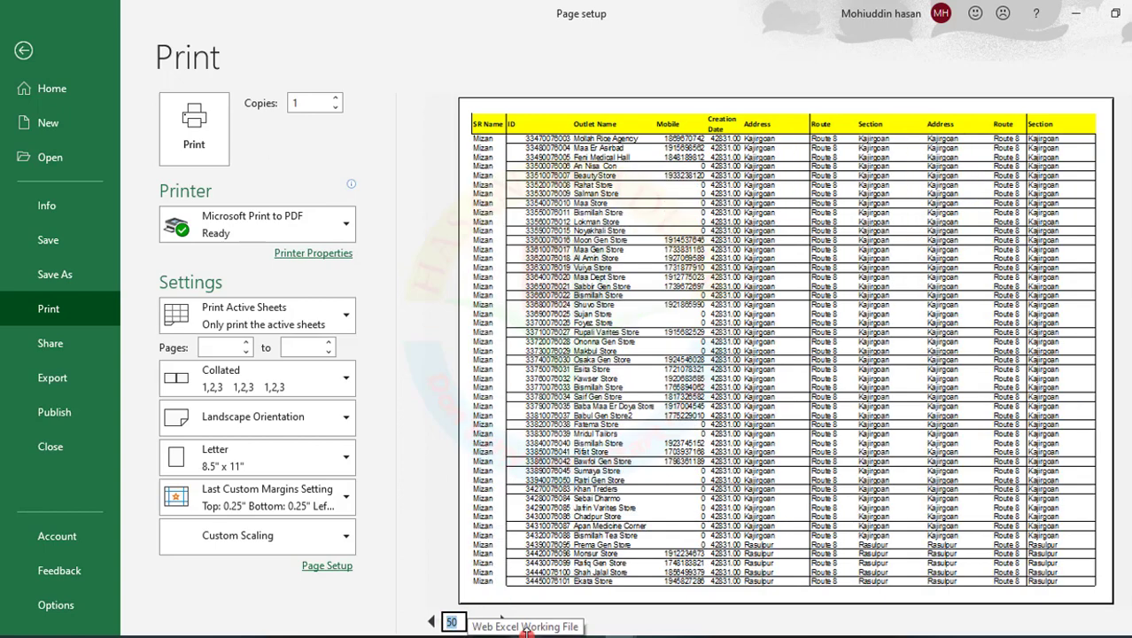